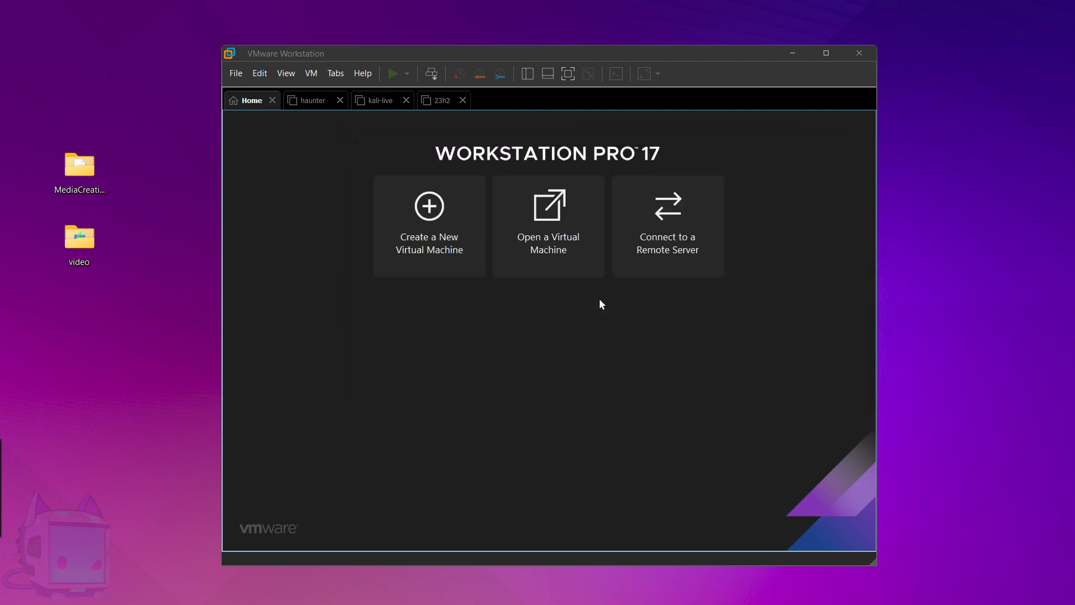
Start a Custom new virtual machine with Workstation 17.x hardware compatibility and reach installer media selection.
click(428, 231)
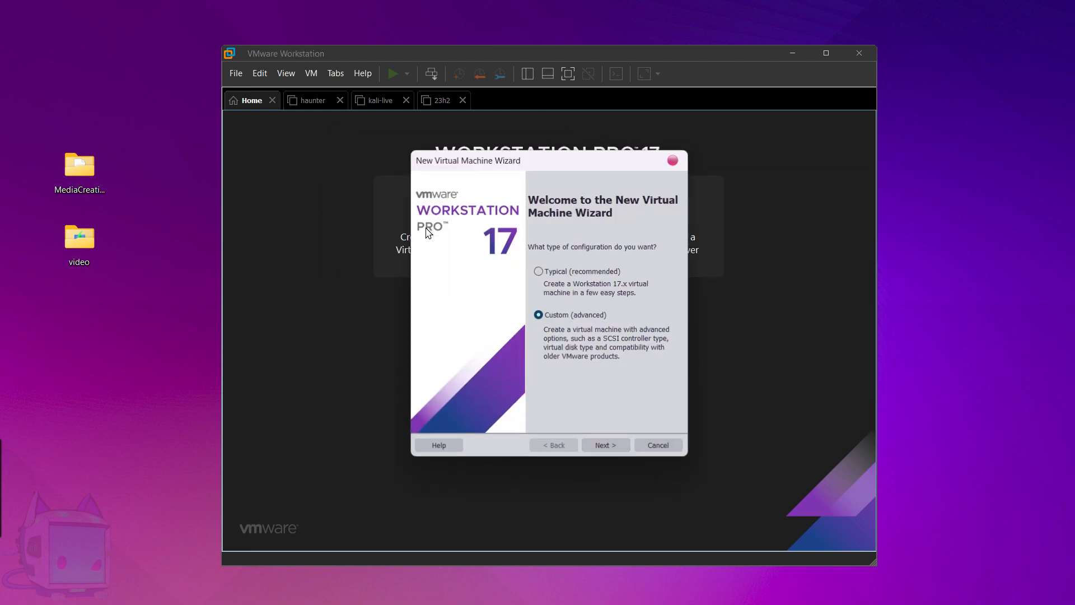
click(612, 446)
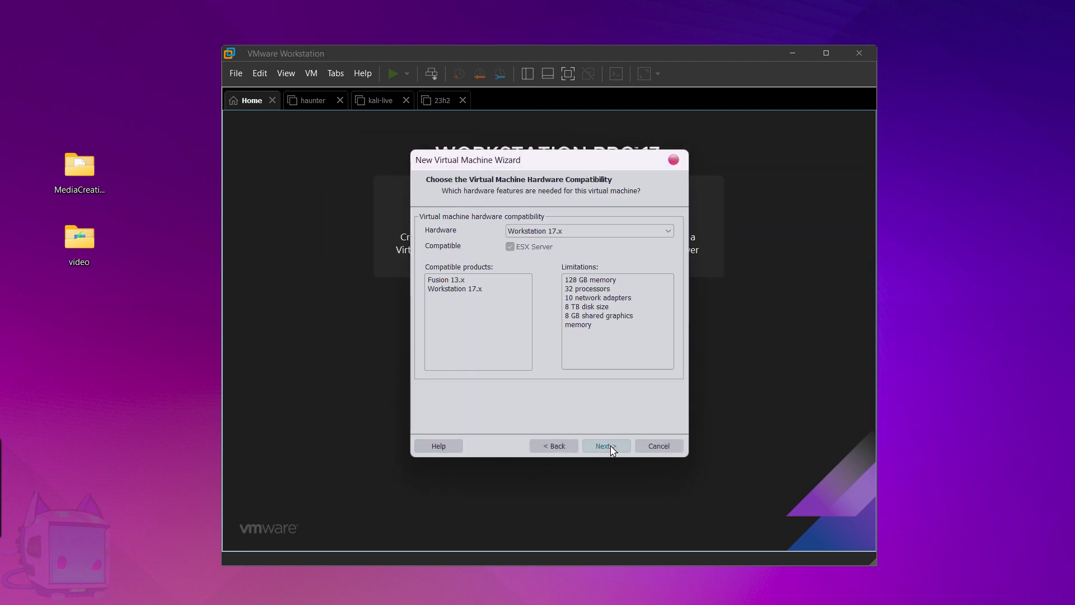
click(614, 448)
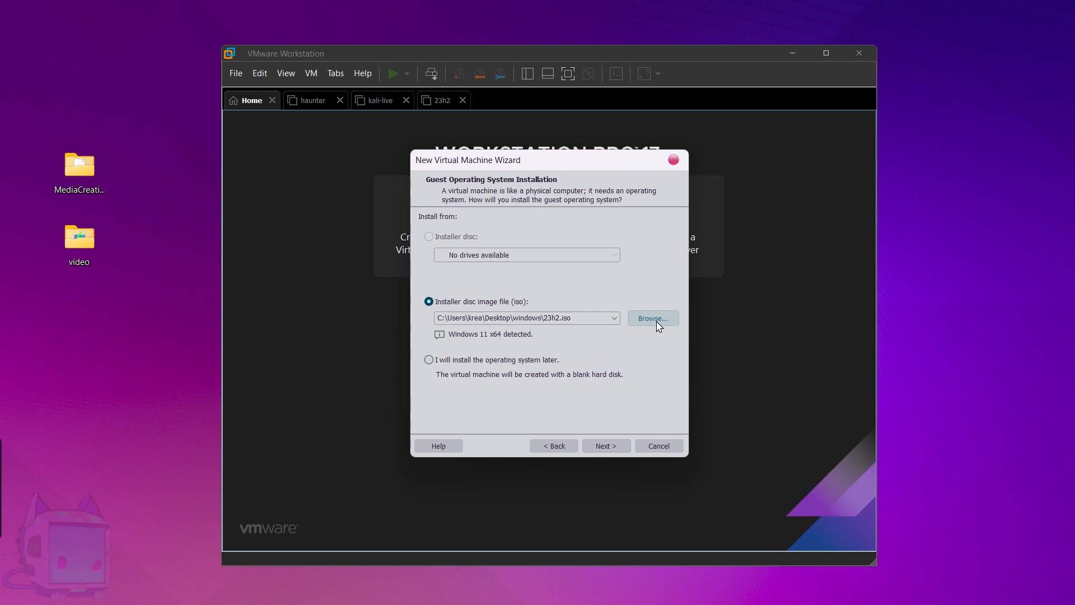
Move 23h2.iso from MediaCreationTool.bat-main\bypass11 onto the desktop.
click(460, 28)
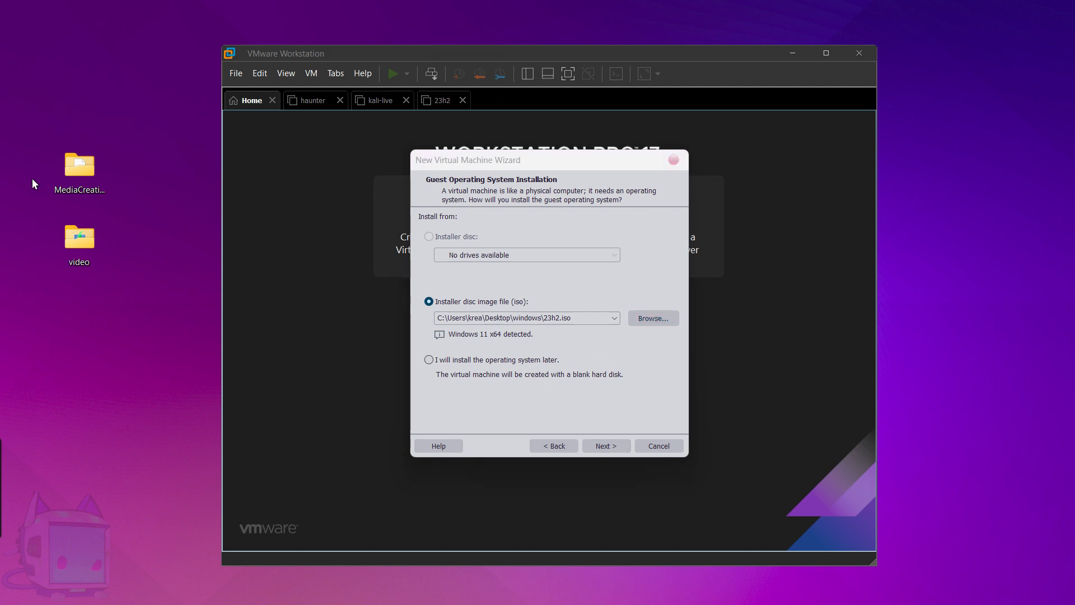
double_click(79, 245)
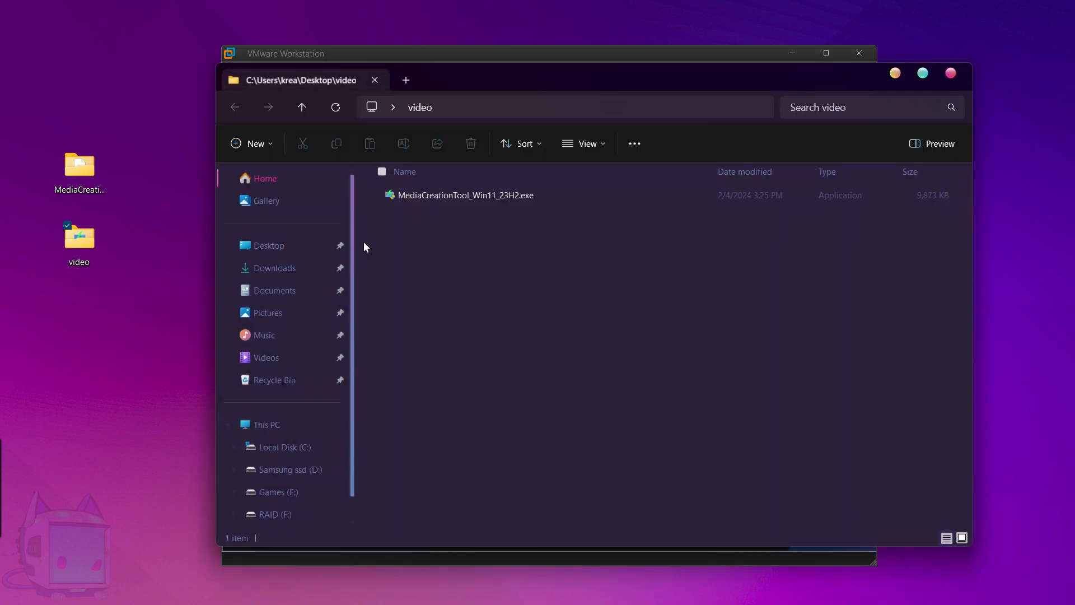
click(952, 73)
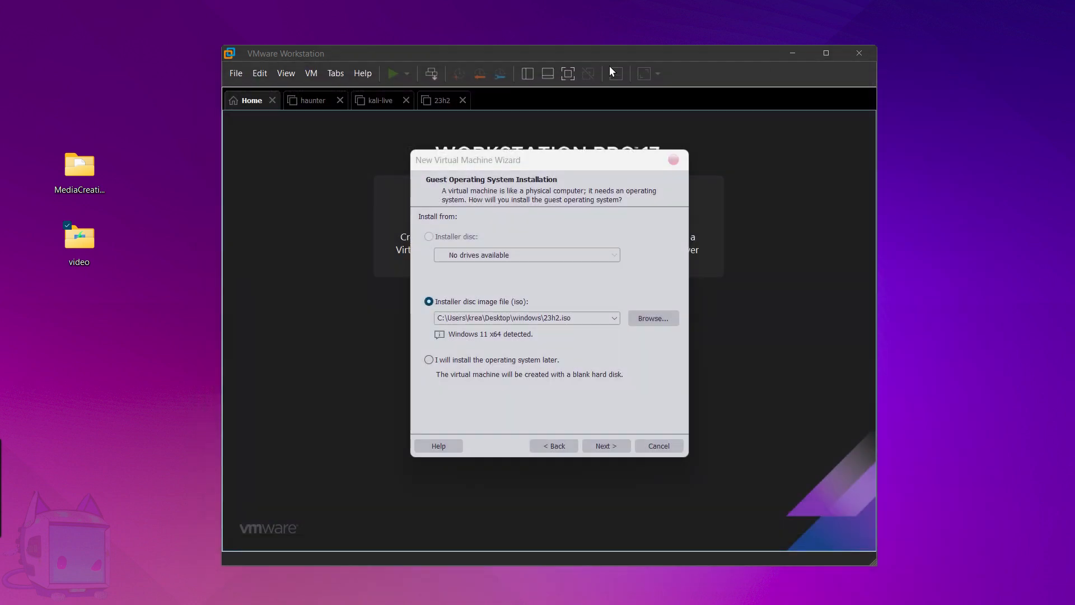
double_click(79, 168)
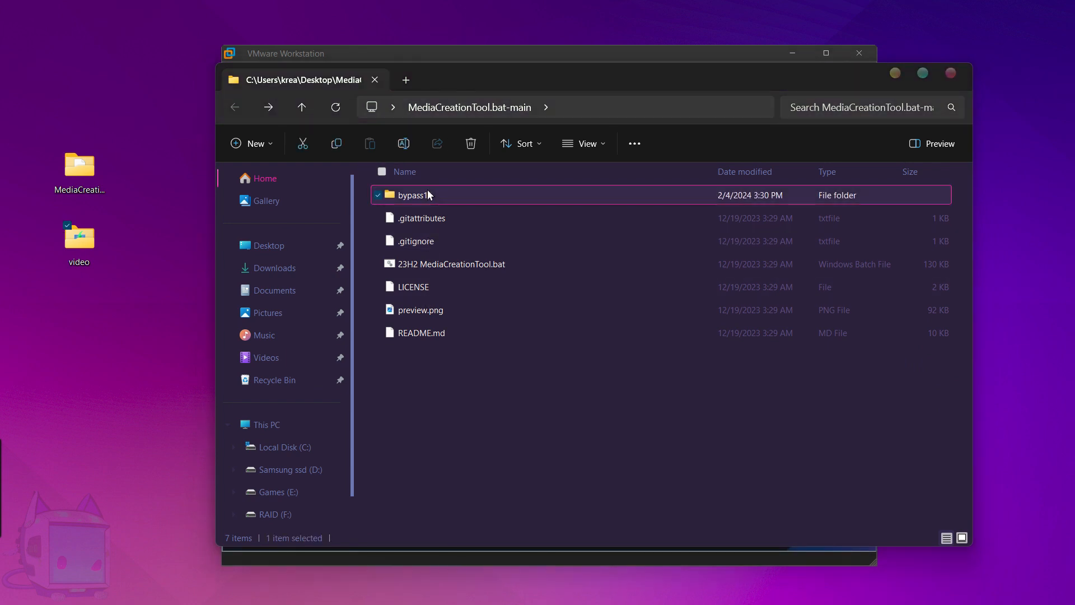
double_click(428, 191)
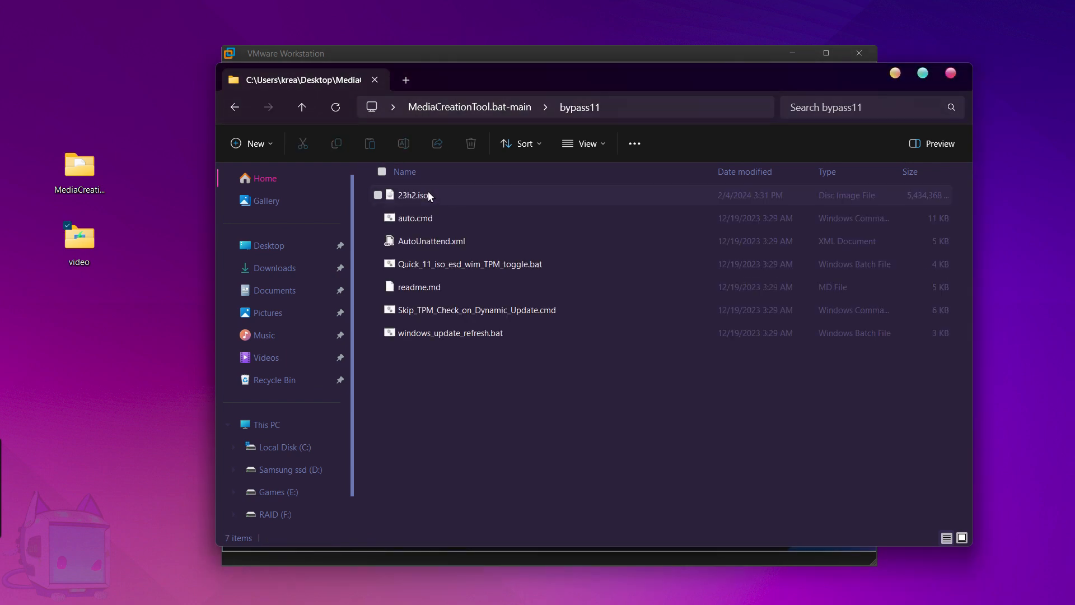
mouse_move(431, 197)
mouse_down()
mouse_move(353, 196)
mouse_move(179, 110)
mouse_up()
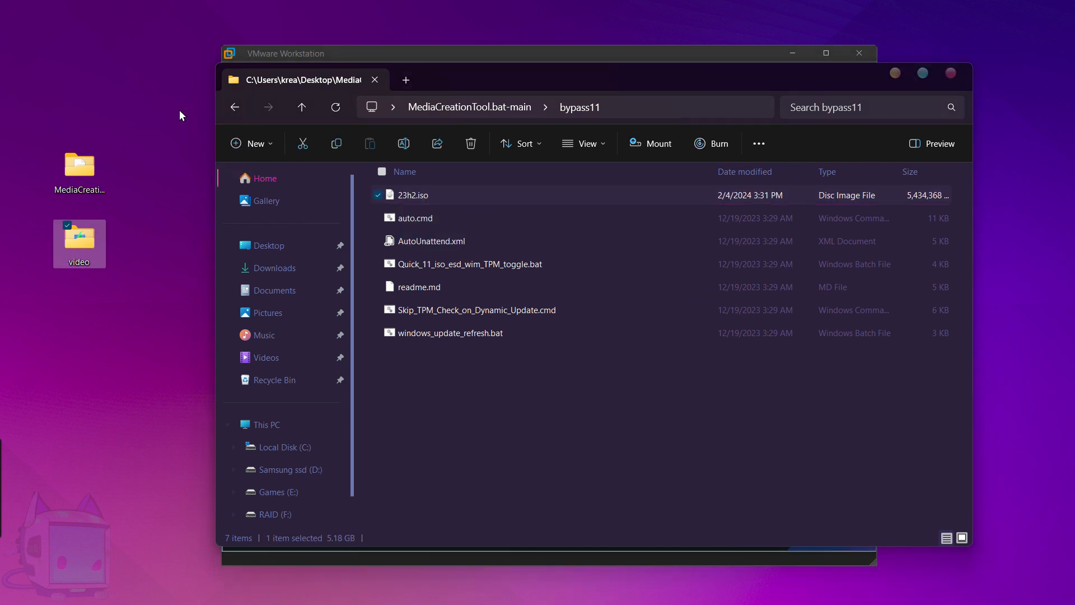
click(951, 74)
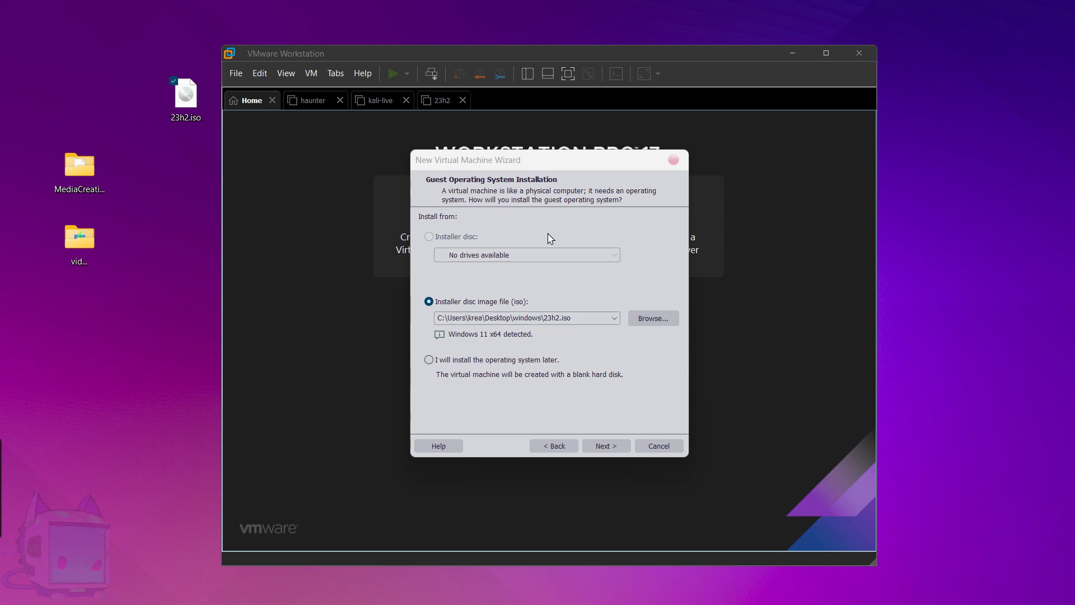
Keep the 23h2.iso installer and name the VM temp-23h2 at F:\VM\temp-23h2.
click(610, 446)
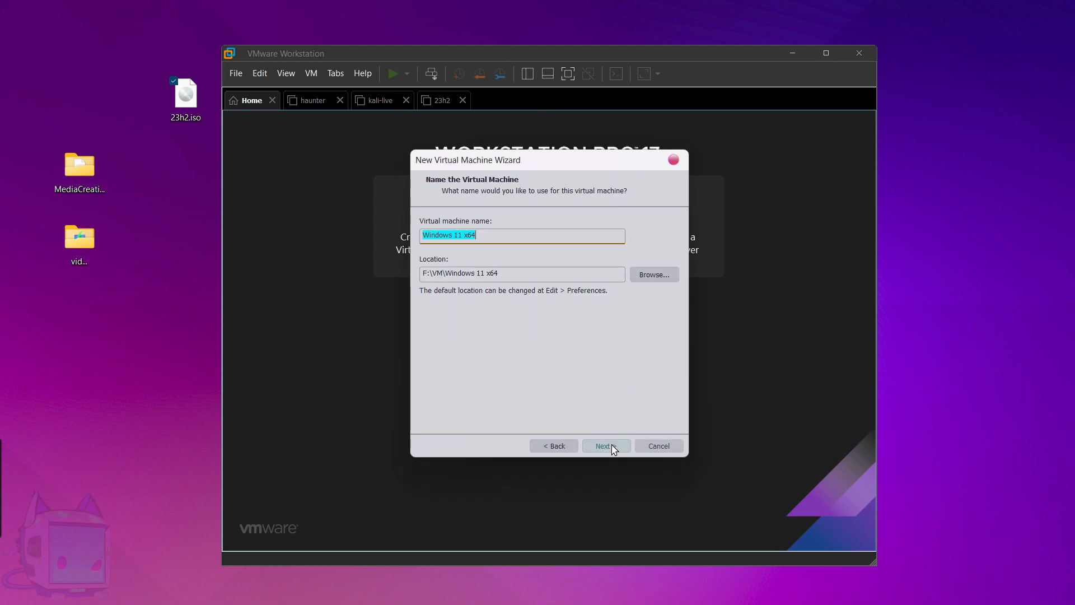
click(483, 234)
drag(486, 235, 415, 240)
text(23h2)
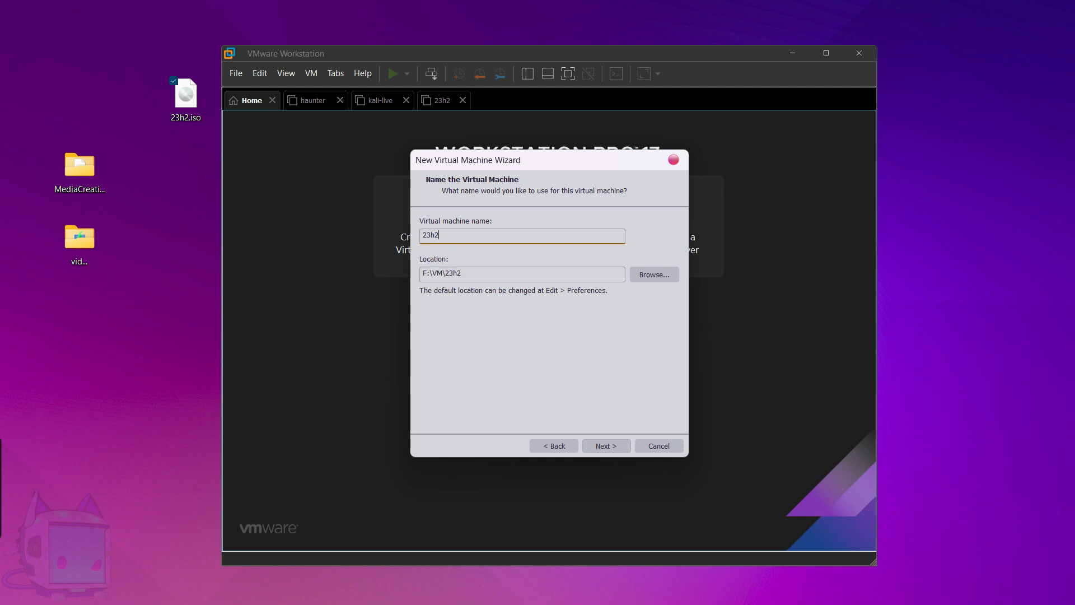
text(-temp)
key(BackSpace)
key(BackSpace)
key(BackSpace)
key(BackSpace)
key(BackSpace)
key(BackSpace)
key(BackSpace)
key(BackSpace)
text(temp-23h2)
click(468, 22)
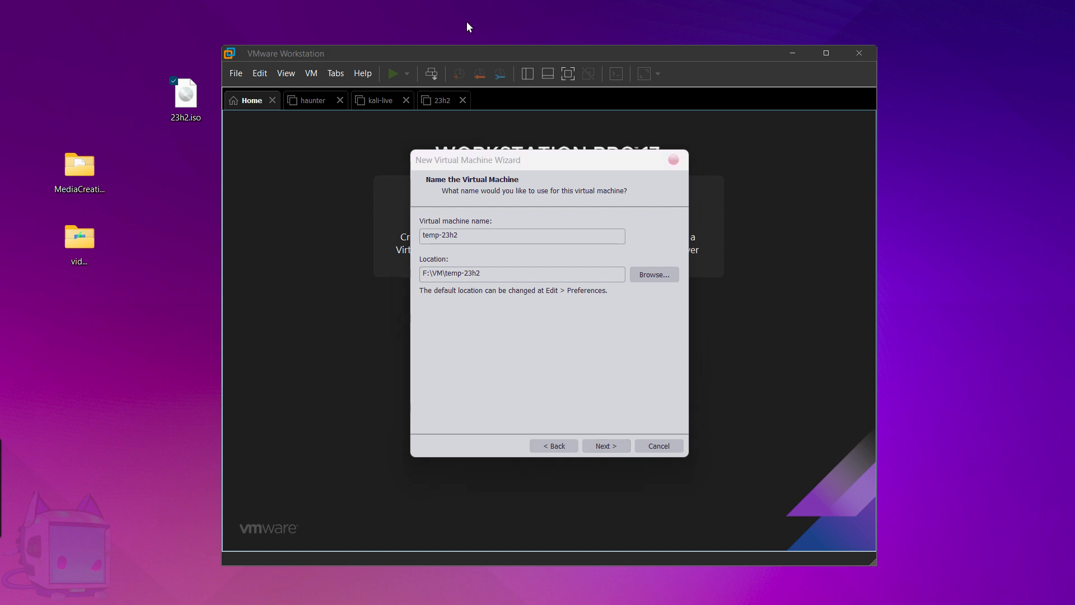
click(605, 446)
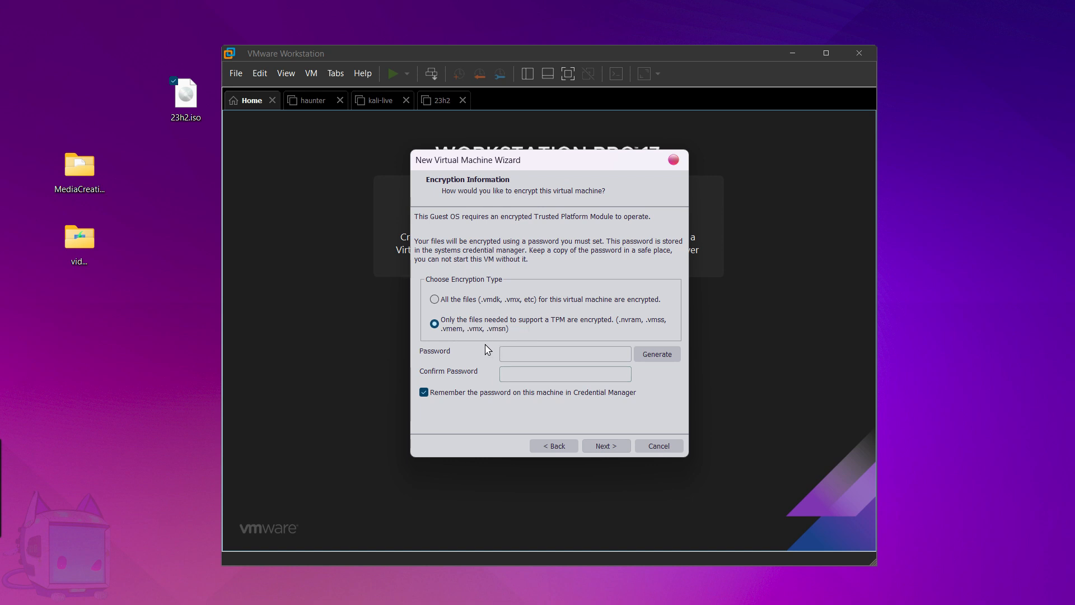
Enter and confirm a TPM encryption password, then keep the default firmware type.
click(521, 354)
text(1234567)
click(521, 376)
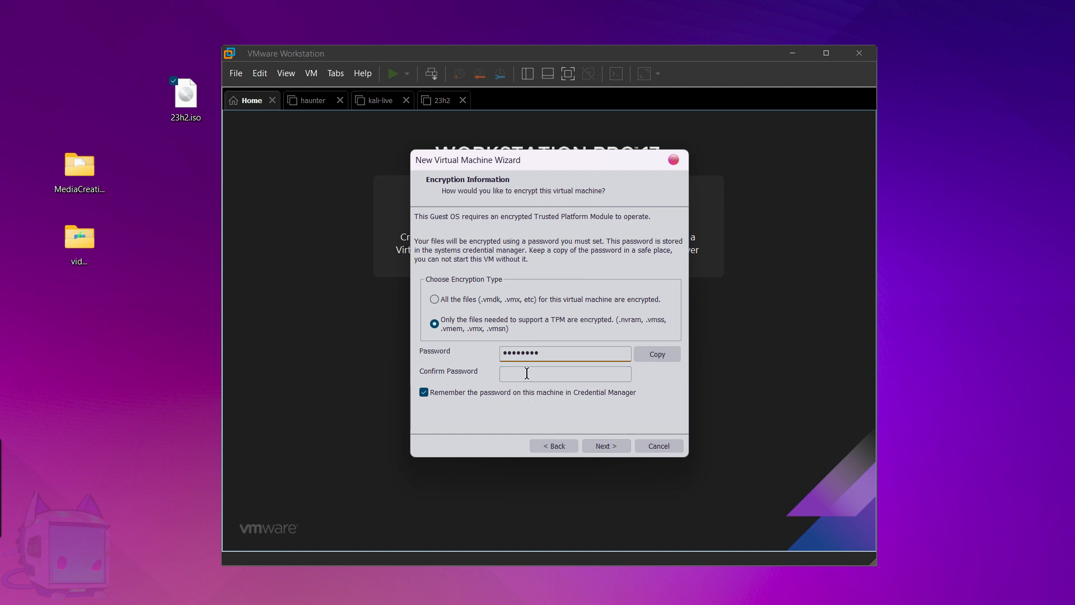
text(12345678)
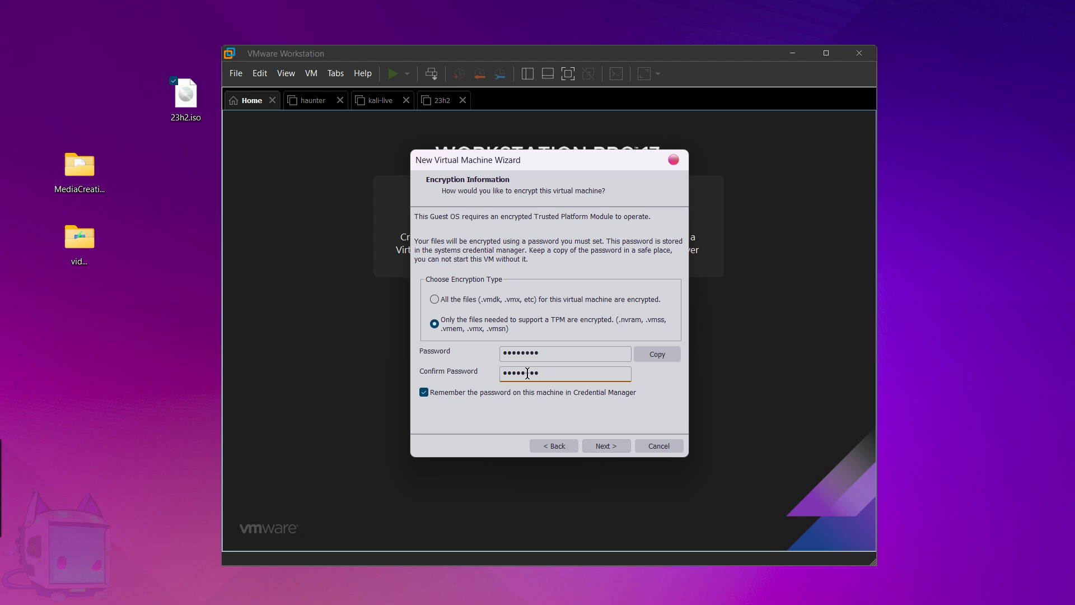
click(598, 450)
click(599, 450)
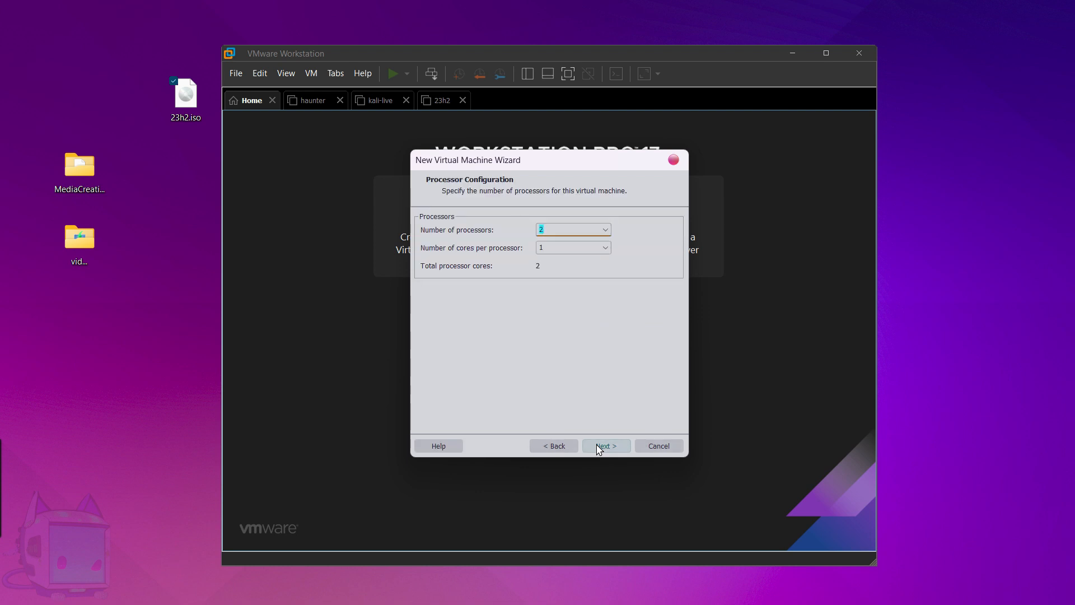
Keep 2 processors and raise the VM memory to 7128 MB.
click(599, 449)
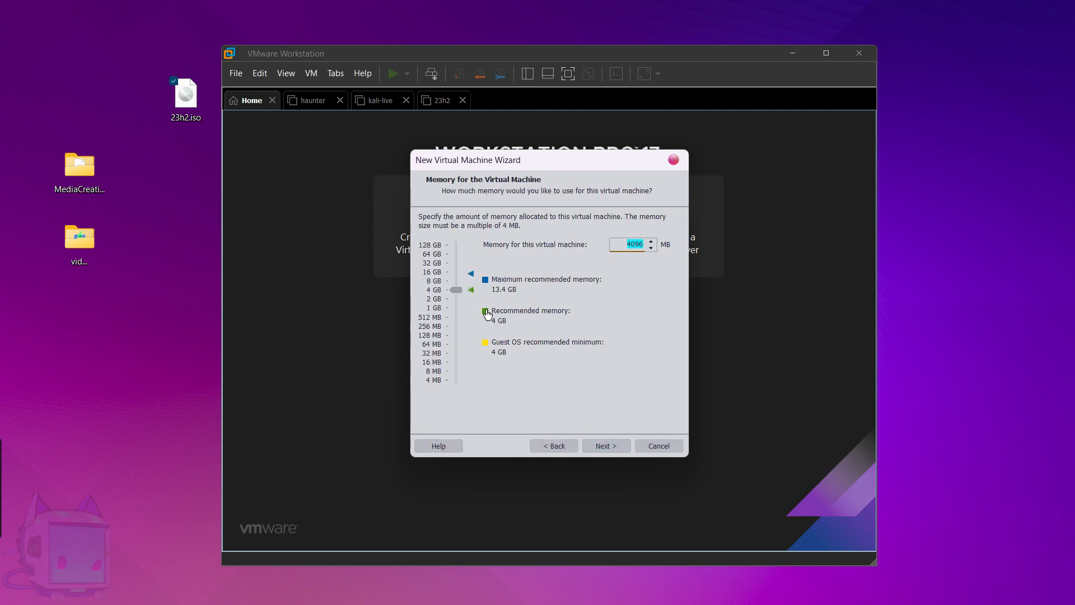
drag(456, 290, 456, 281)
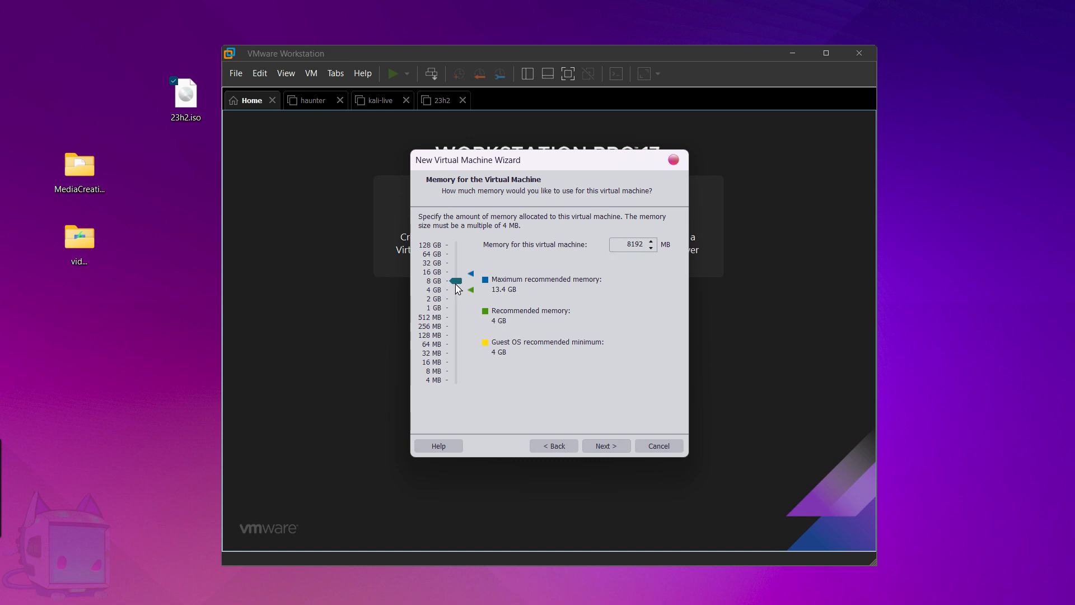
click(601, 446)
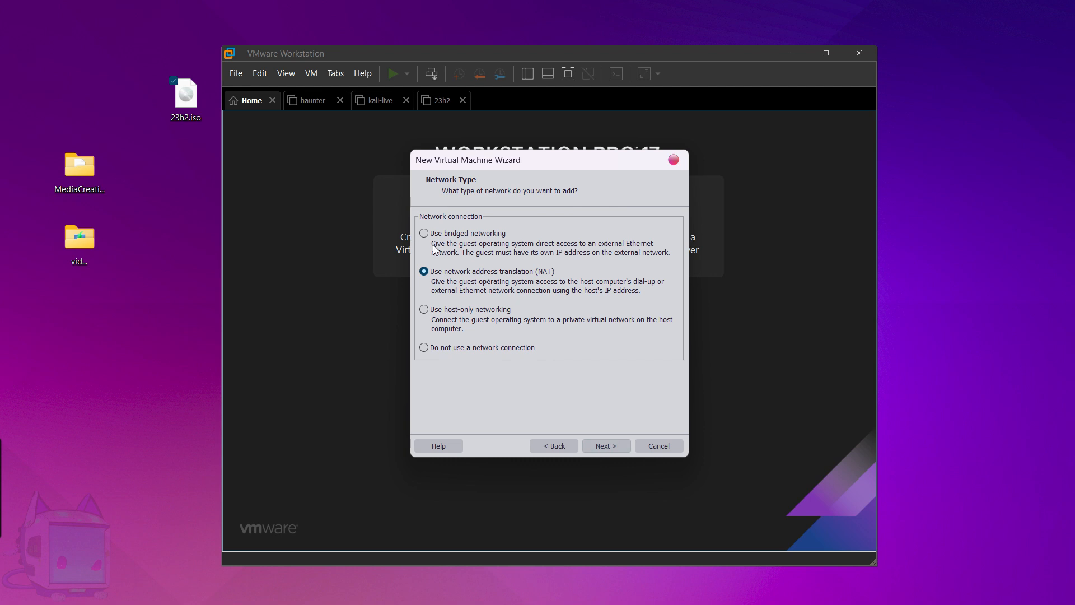
Use bridged networking, keep LSI Logic SAS and NVMe, and create a new virtual disk.
click(477, 234)
click(614, 446)
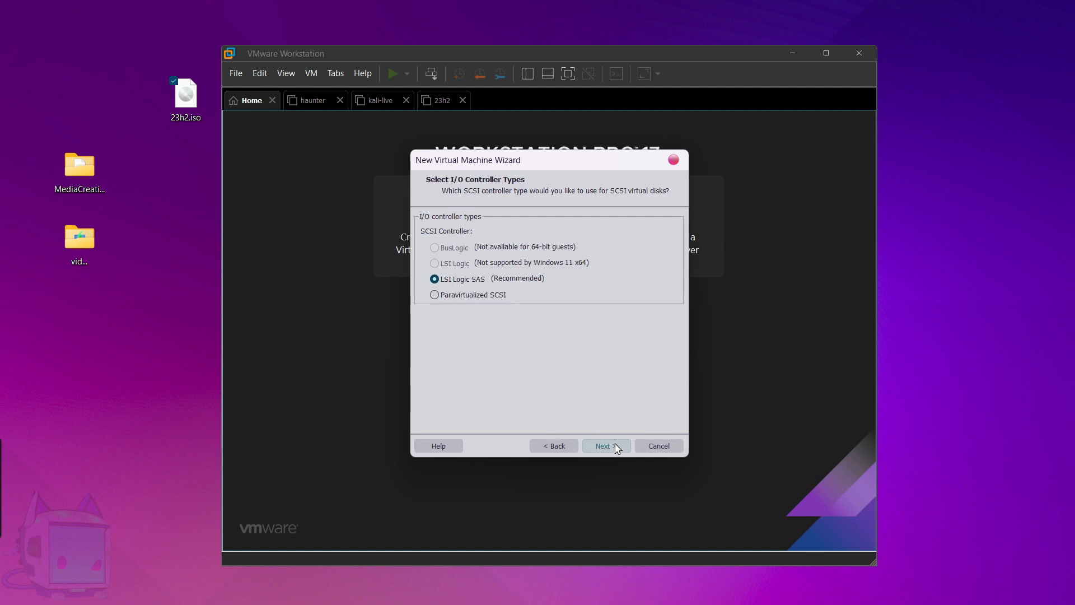
click(616, 446)
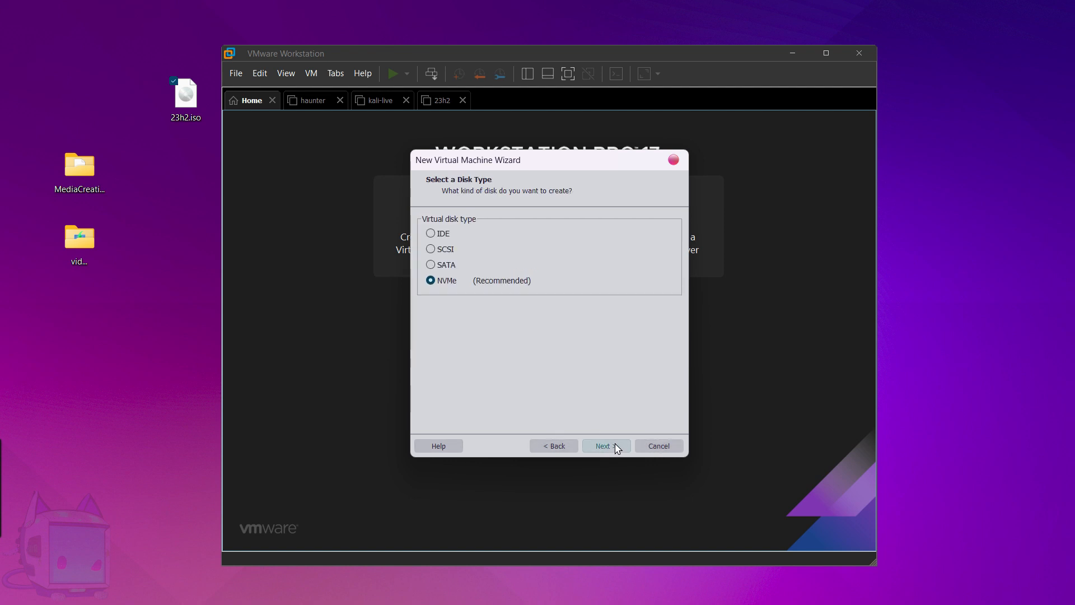
click(616, 447)
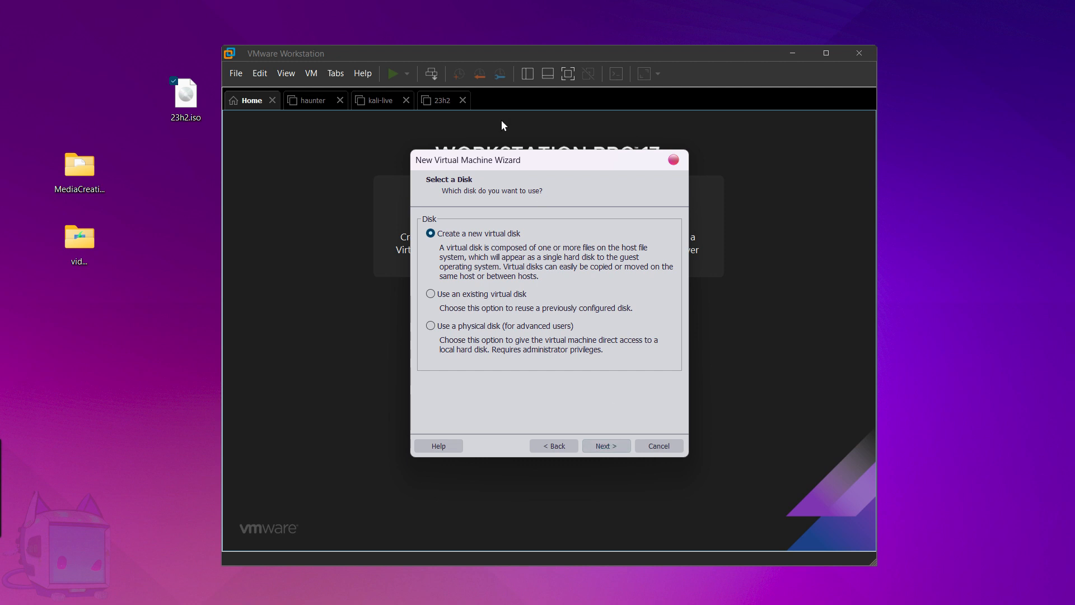
click(609, 446)
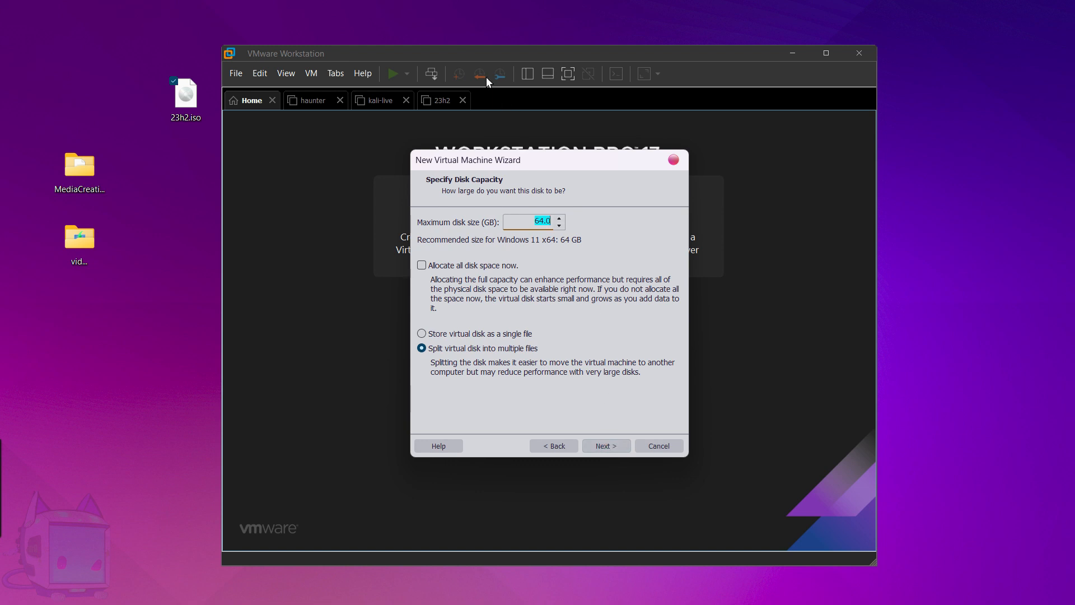
Close the disk-settings note unsaved and store the 64 GB disk as a single file.
key(alt+Tab)
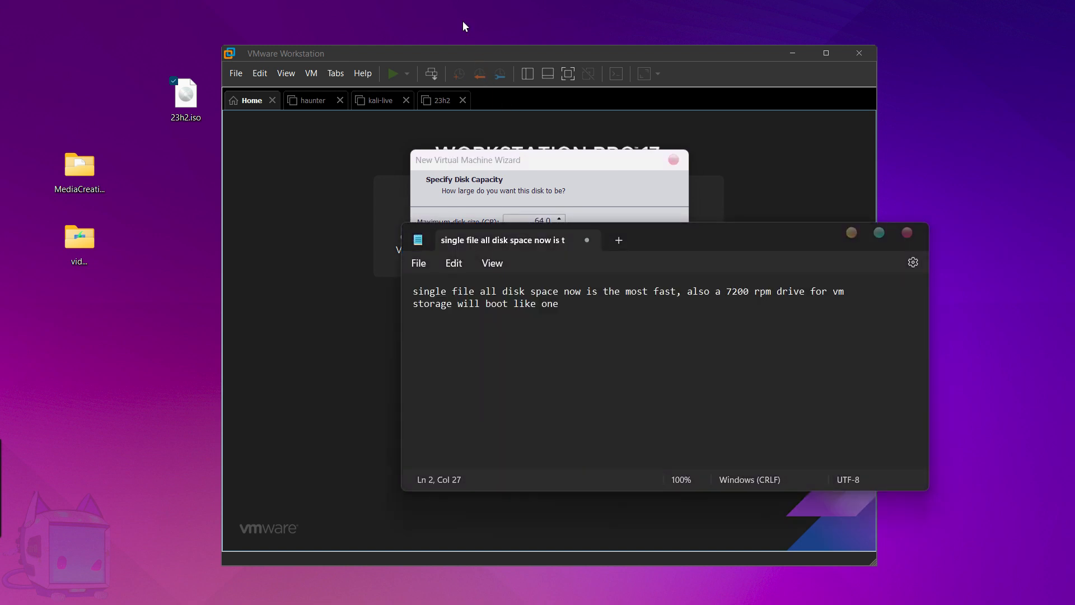
drag(694, 236, 682, 213)
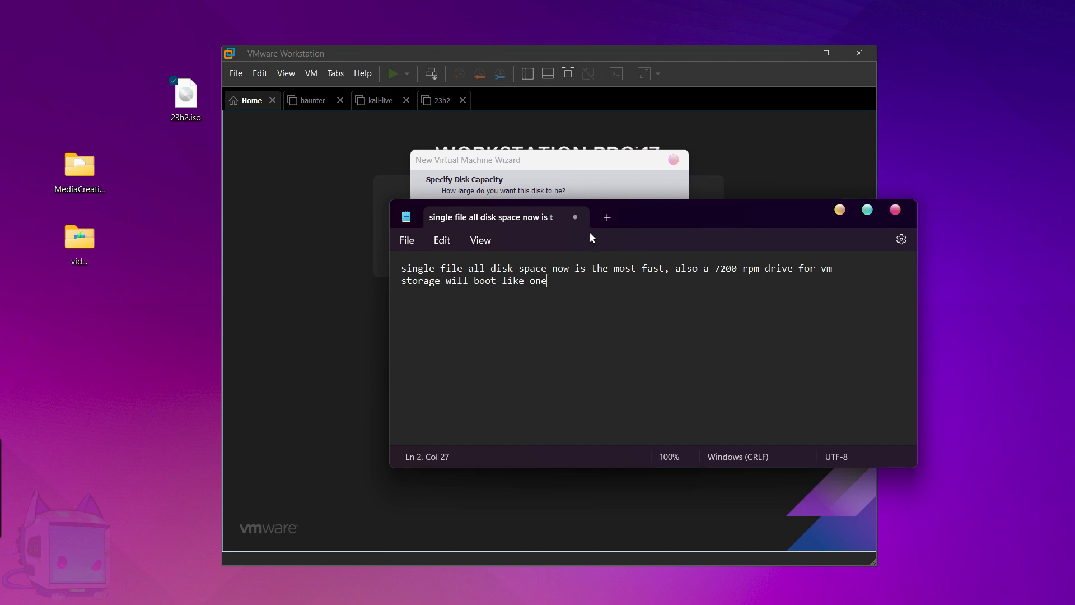
click(576, 217)
click(651, 368)
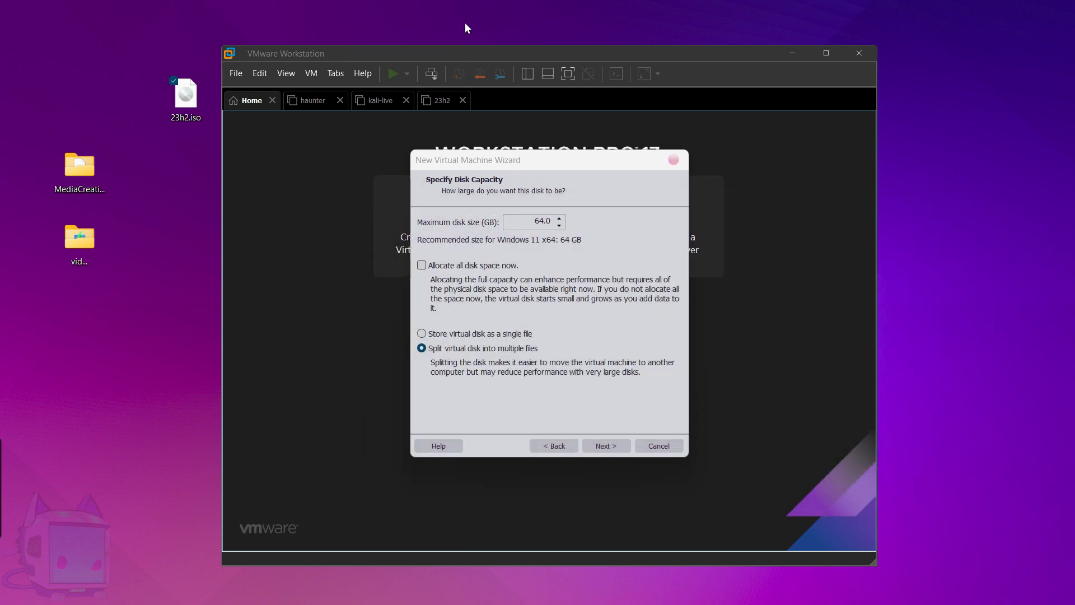
click(422, 335)
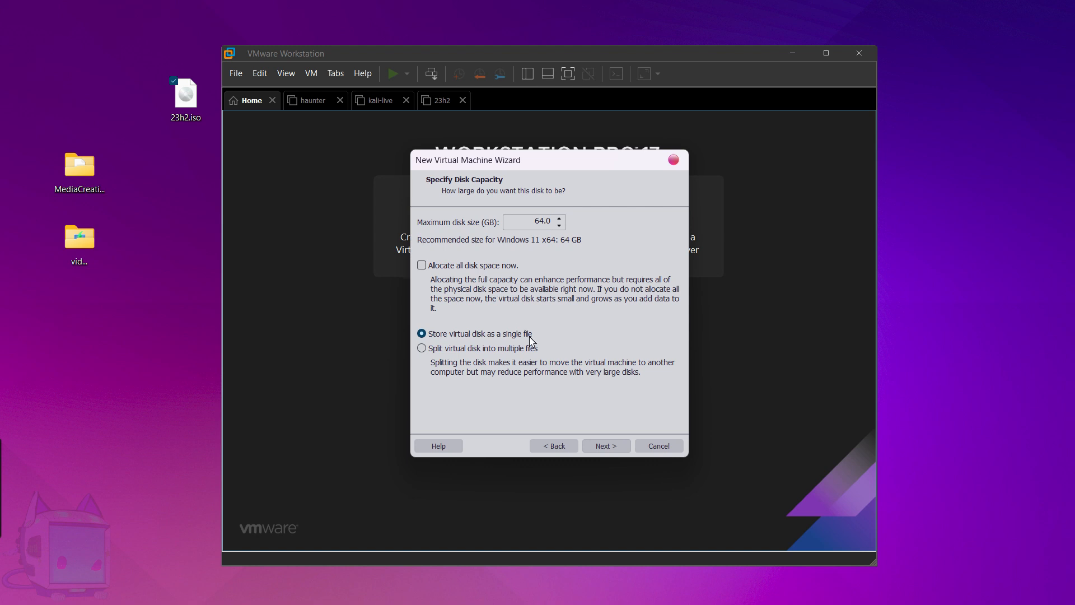
click(606, 447)
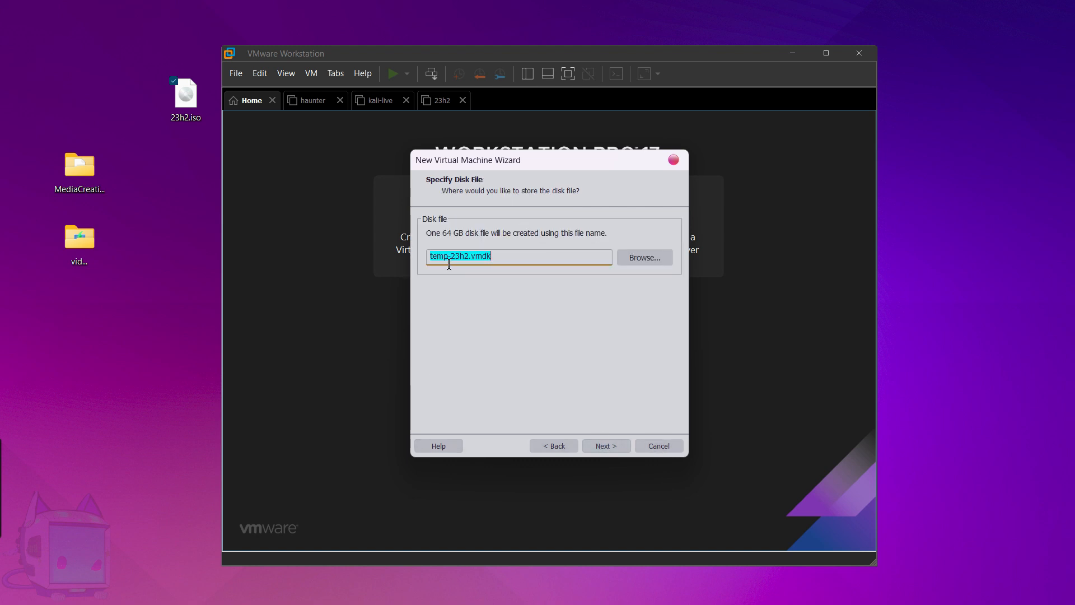
Save temp-23h2.vmdk in a new temp folder under F:\VM.
click(644, 257)
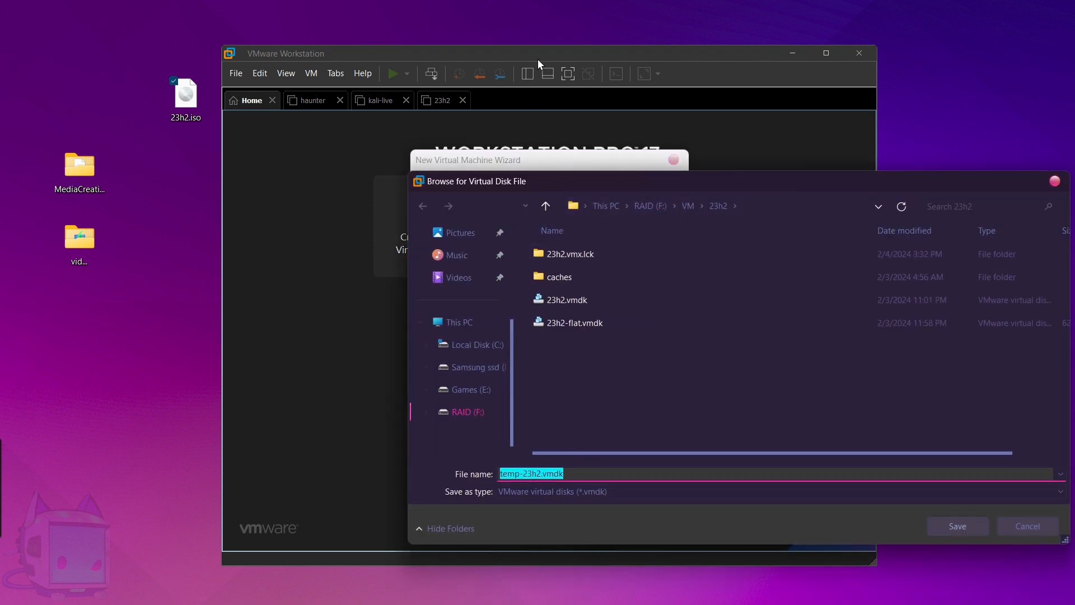
click(690, 206)
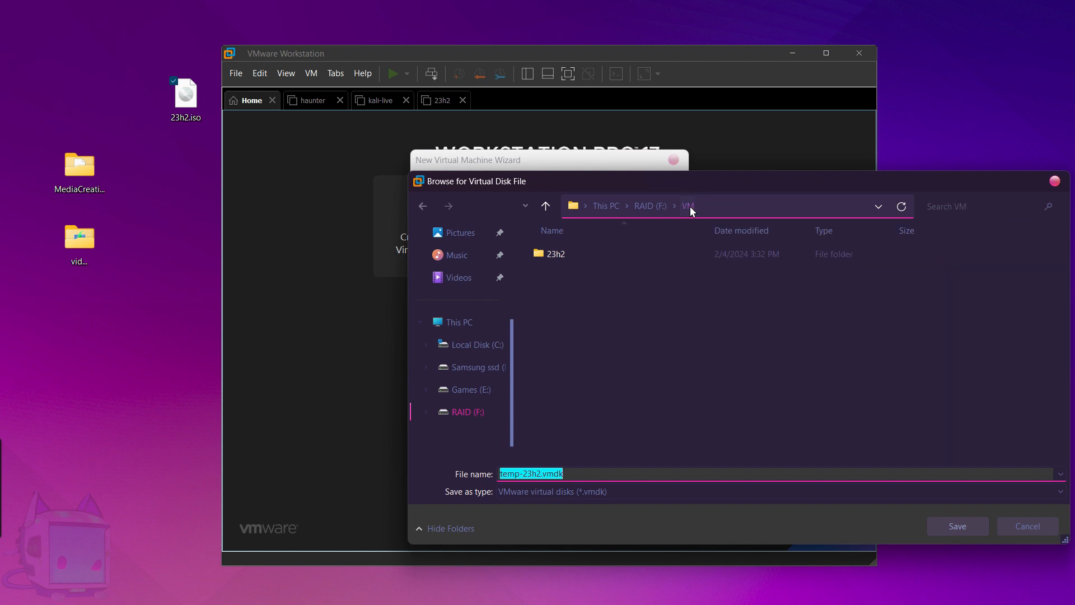
right_click(620, 303)
mouse_move(698, 495)
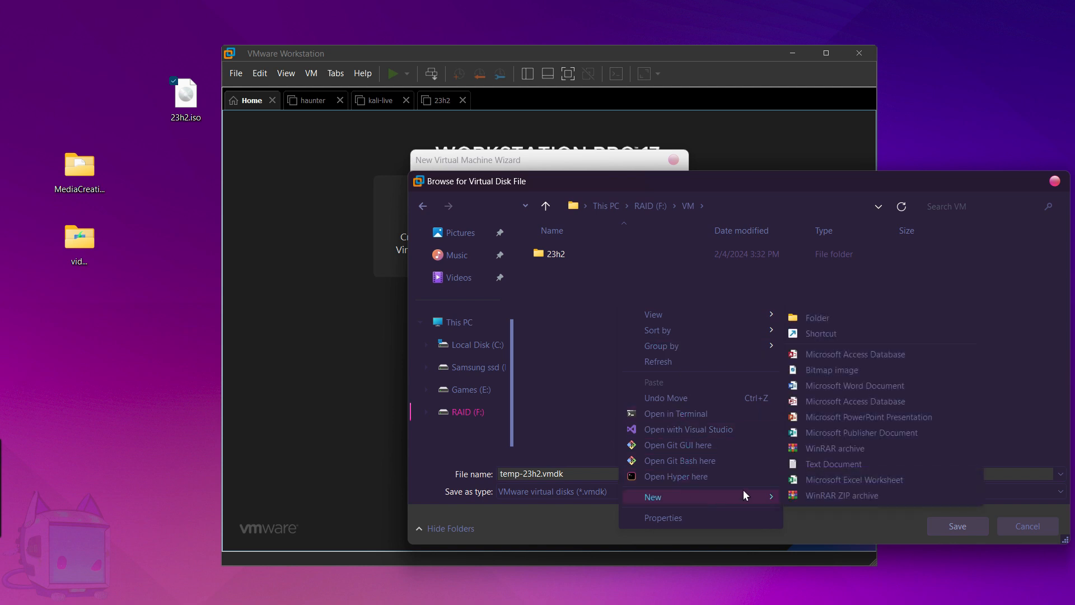
click(840, 323)
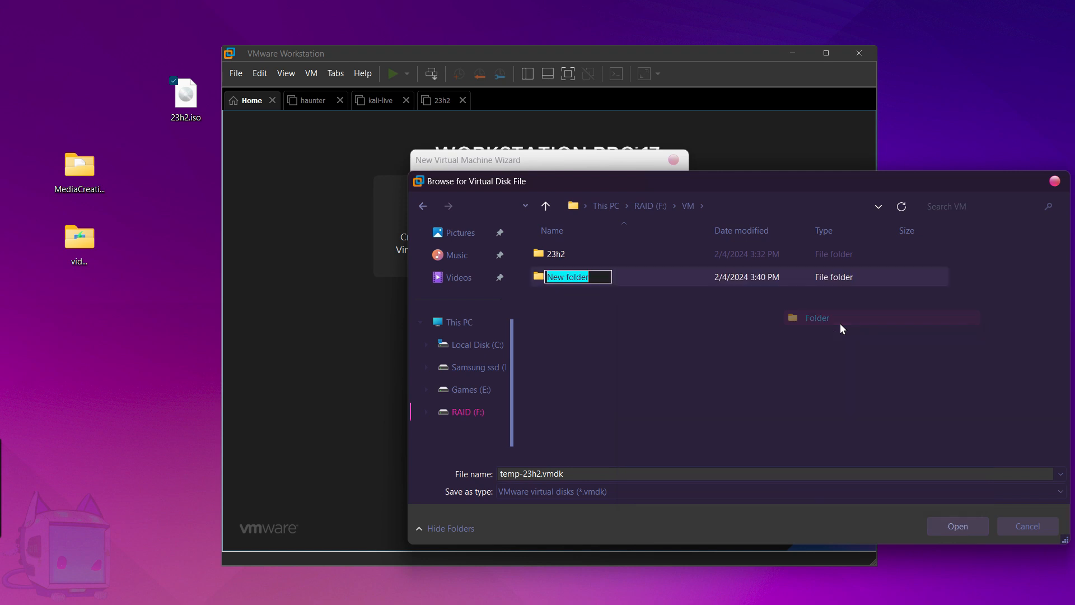
text(temp)
key(Return)
key(Return)
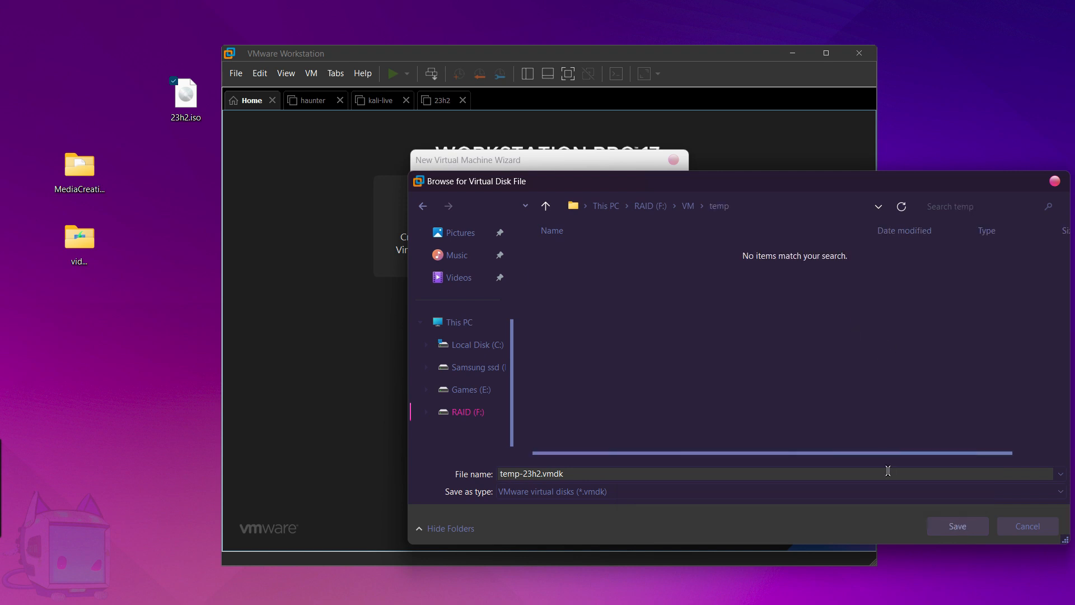
click(948, 526)
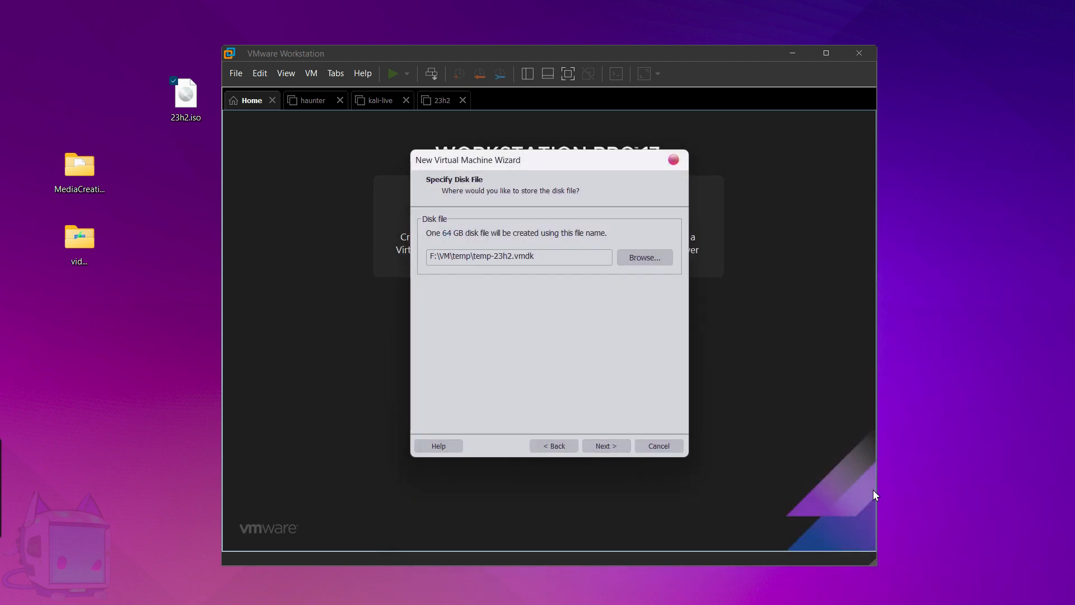
click(620, 448)
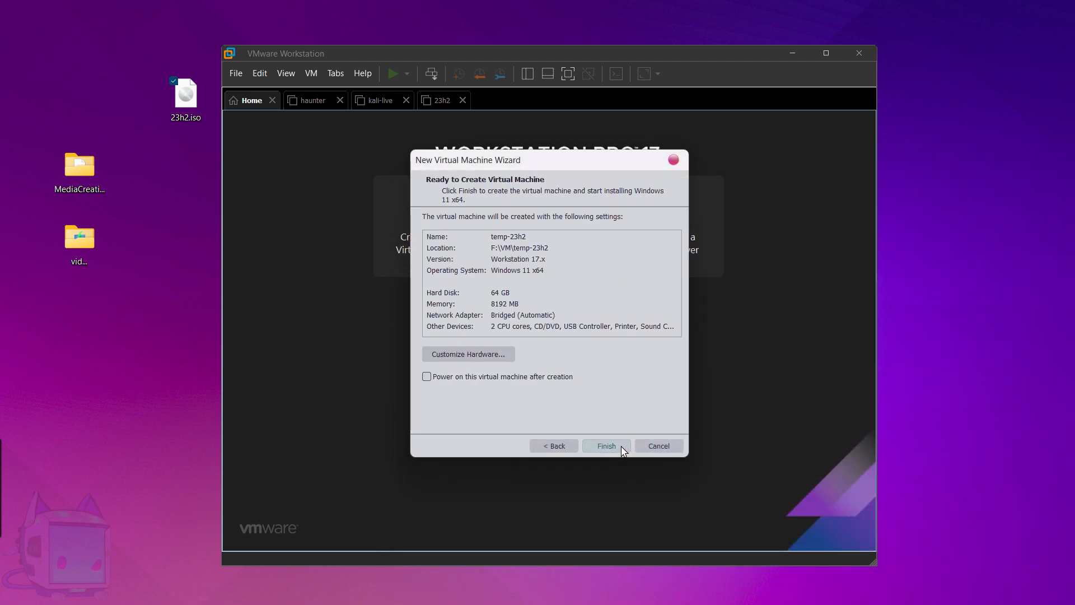
Remove the virtual printer from the new machine's hardware.
click(477, 357)
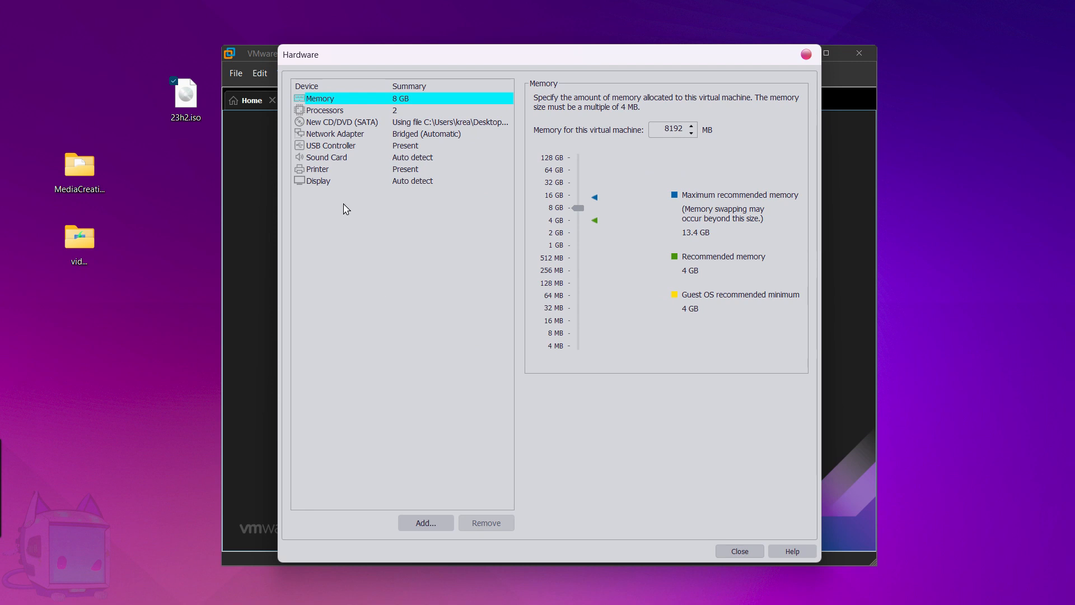
click(332, 170)
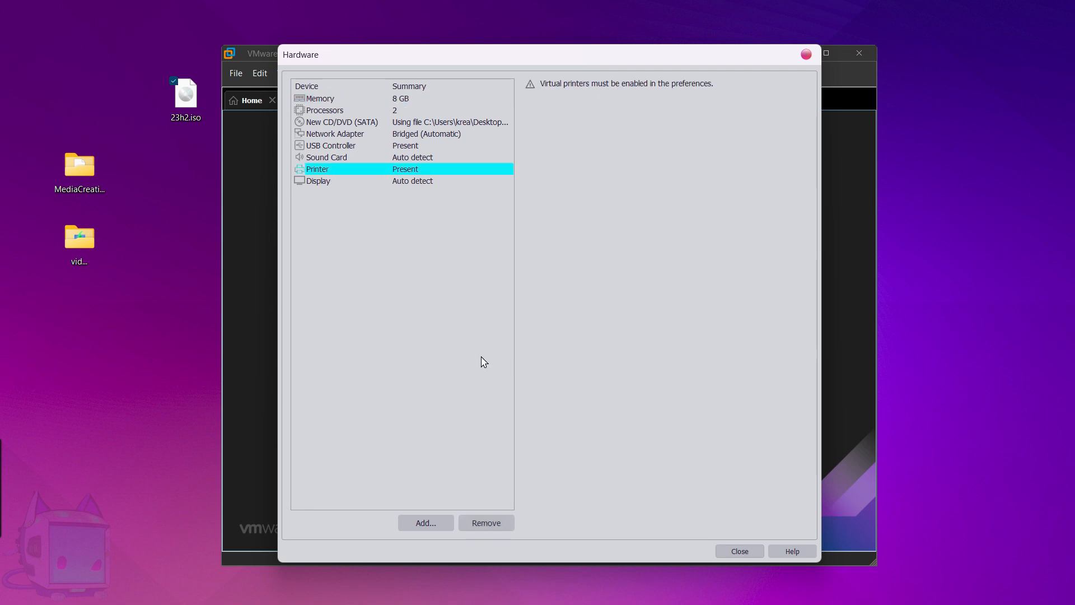
click(499, 525)
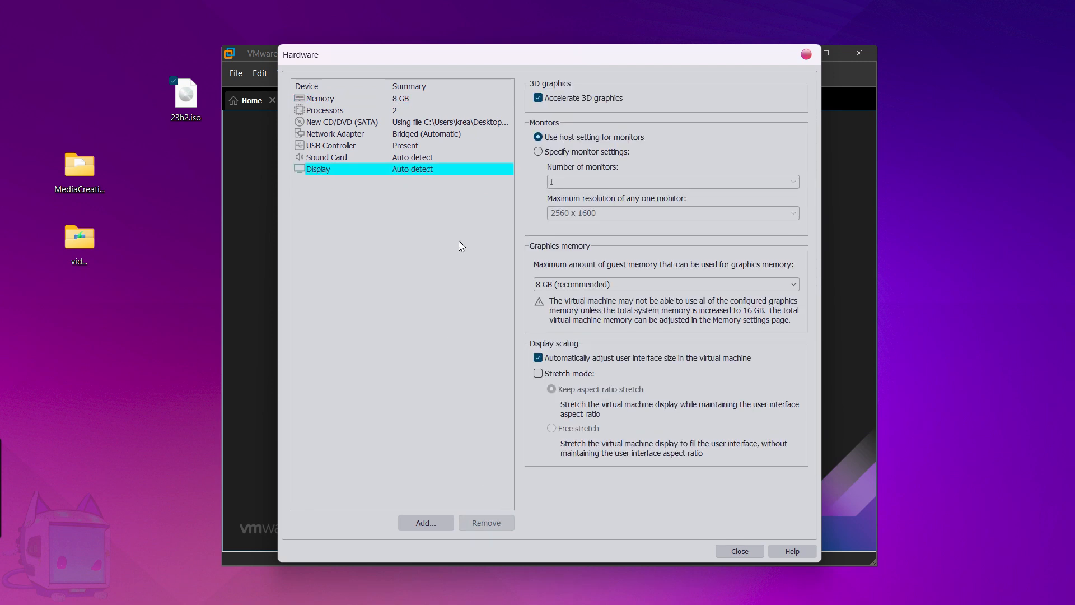
Set graphics memory to 4 GB and review memory, processors, CD/DVD and network settings.
click(566, 286)
click(553, 387)
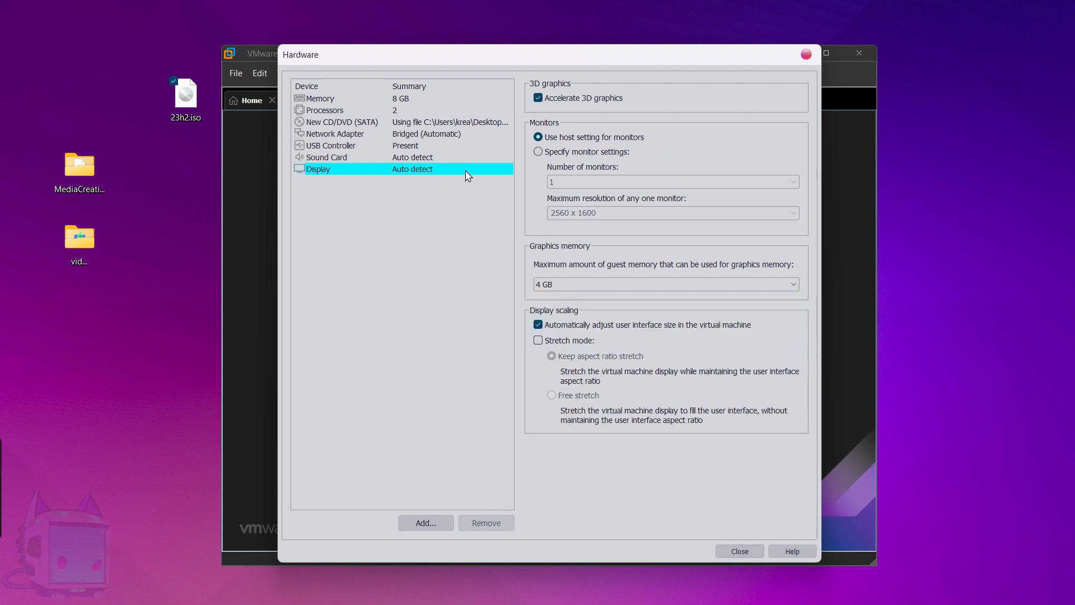
click(325, 100)
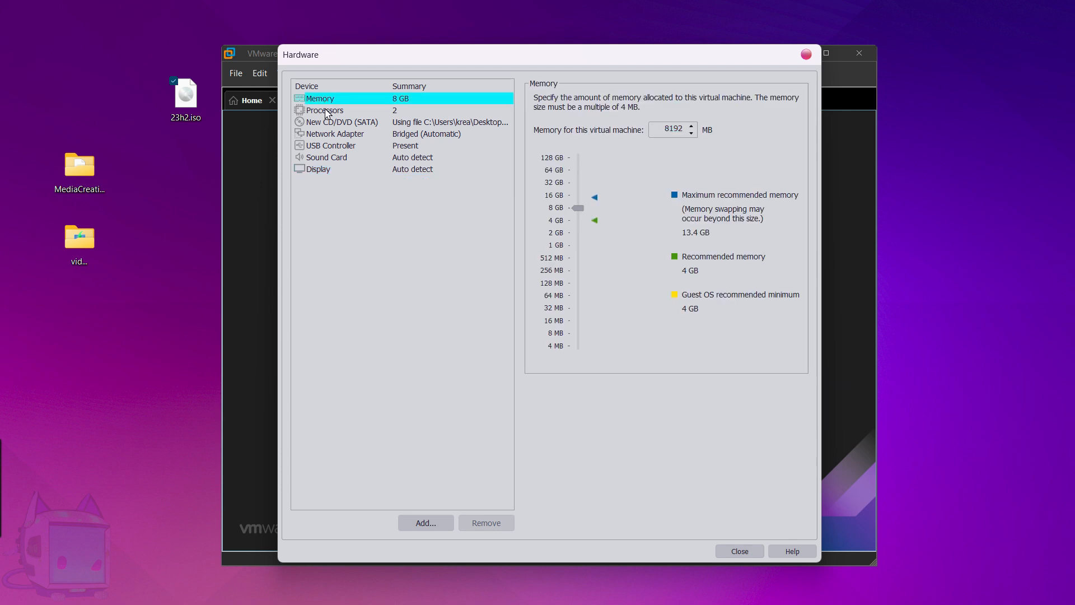
click(328, 112)
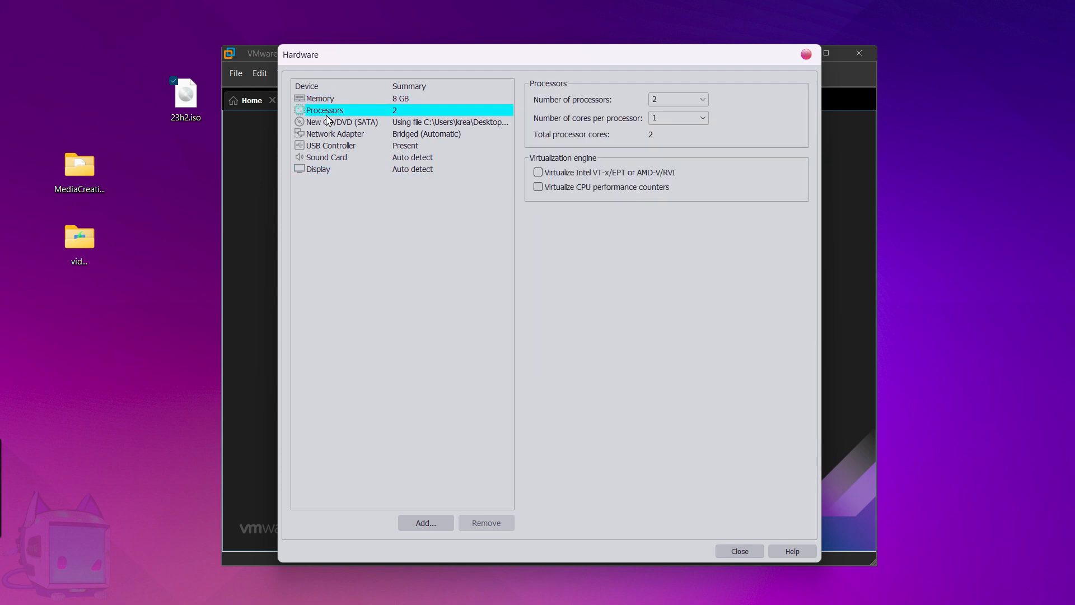
click(326, 122)
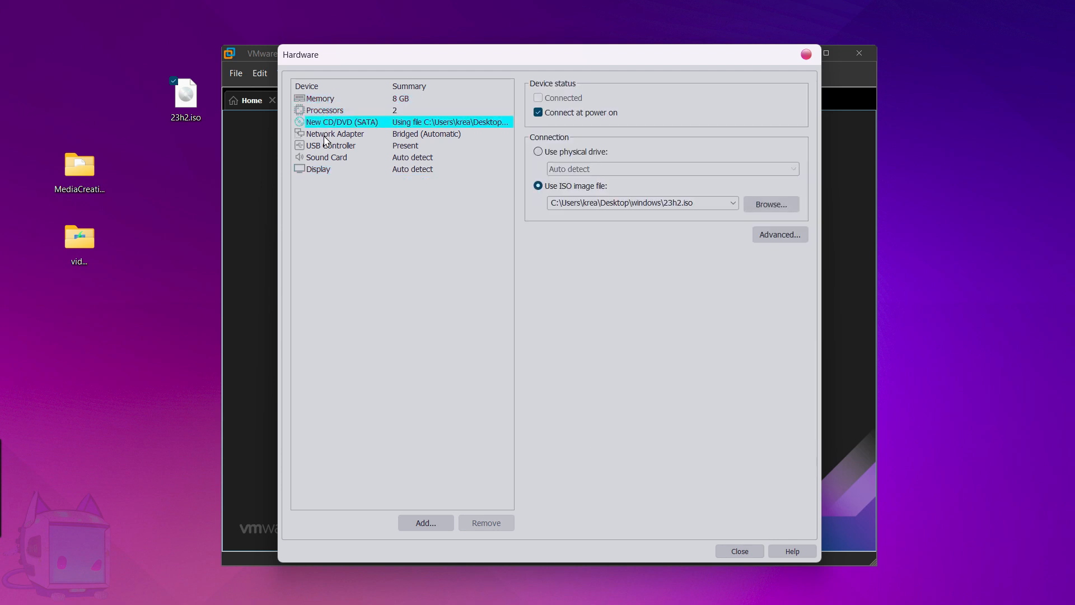
click(331, 135)
click(741, 551)
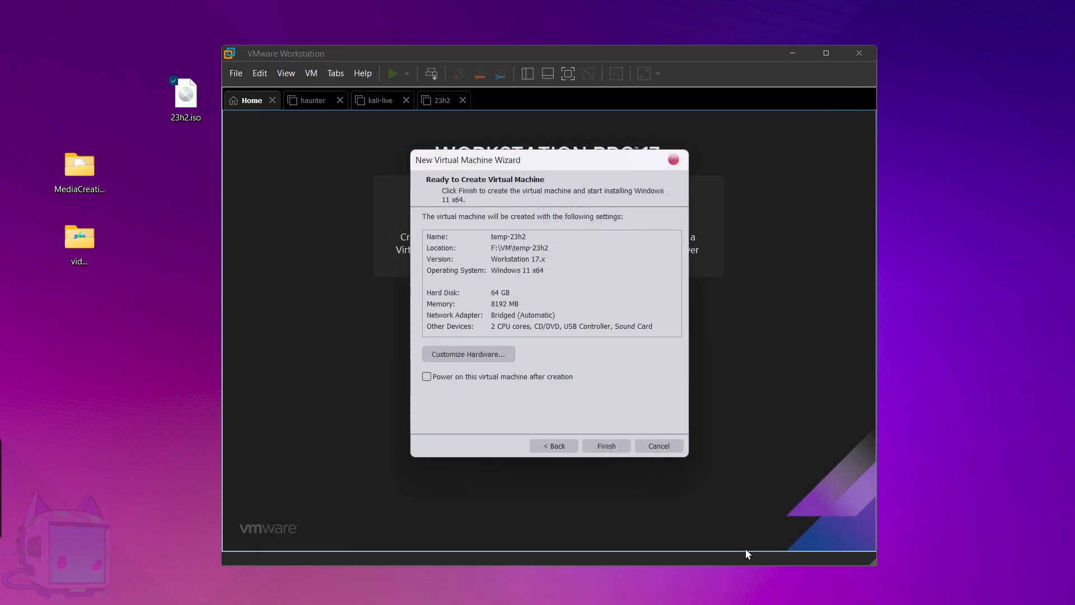
Finish creating temp-23h2, open its settings, and discard the explanatory note.
click(609, 447)
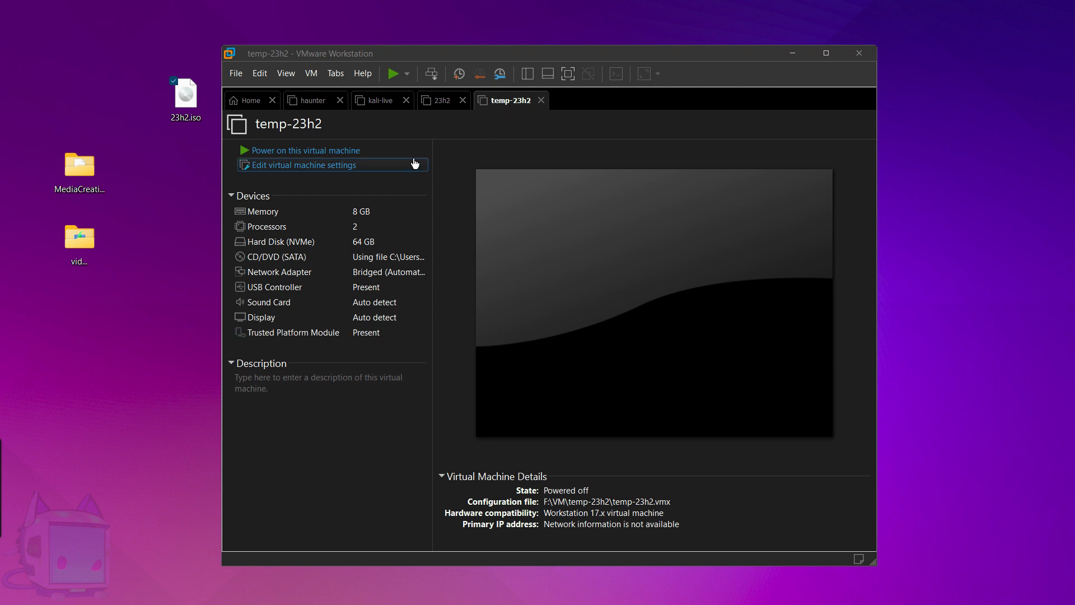
click(315, 167)
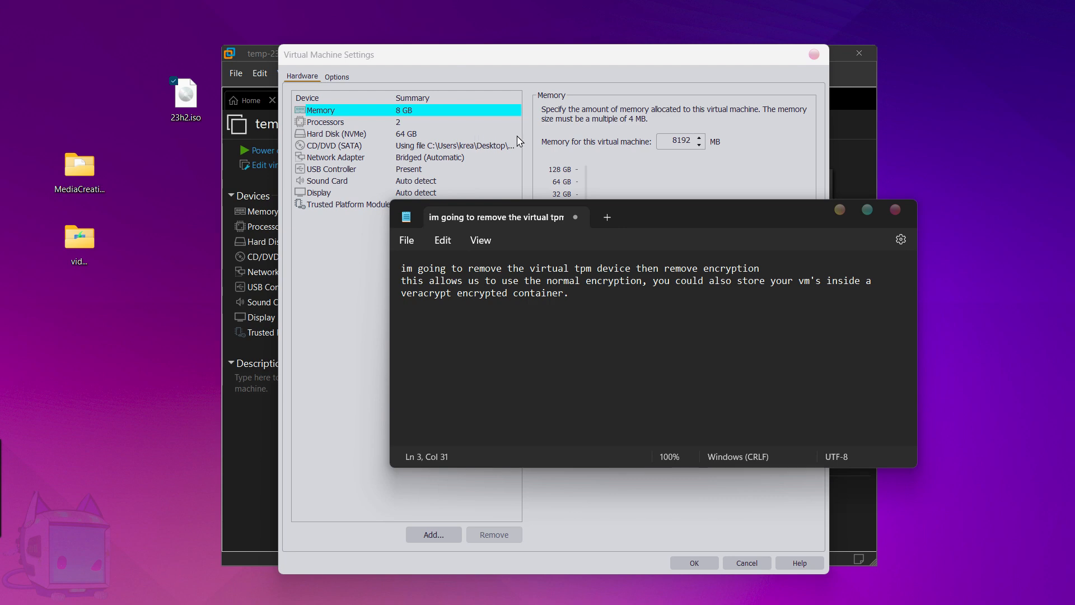
click(574, 219)
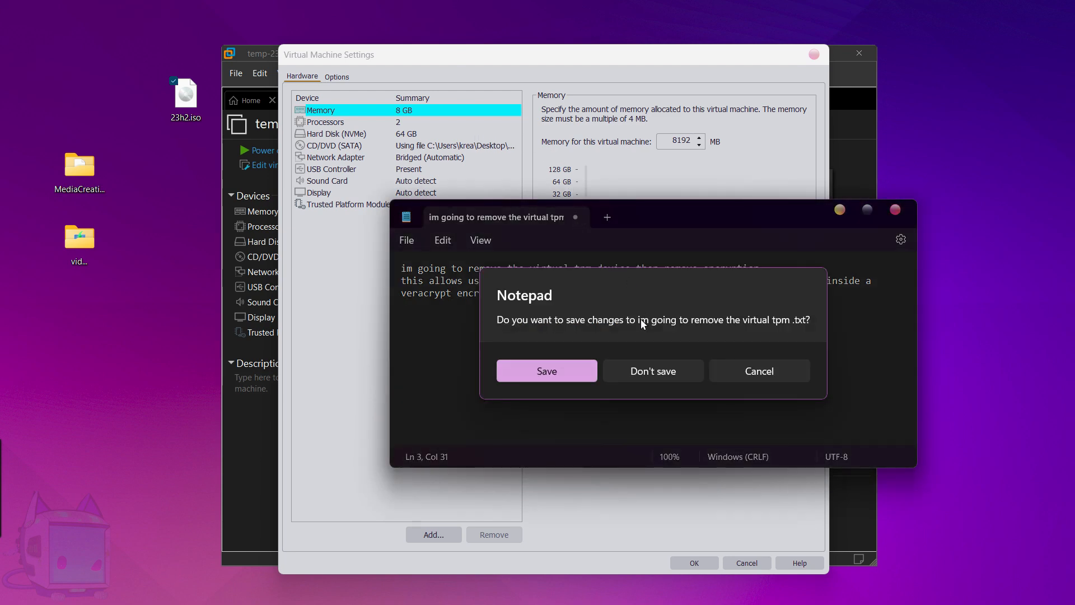
click(644, 366)
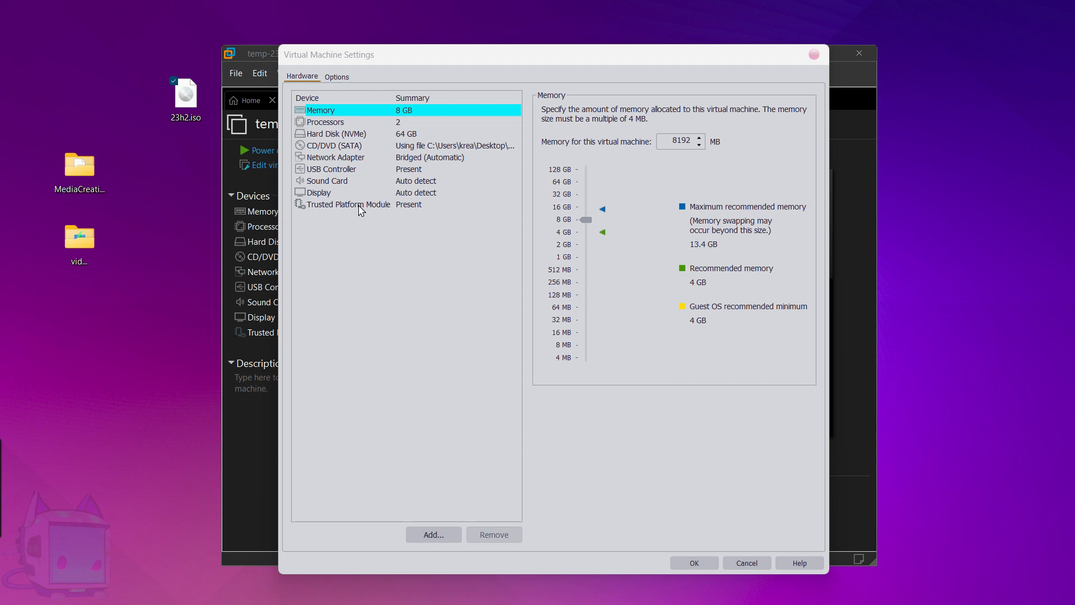
Remove the Trusted Platform Module and, under Access Control, remove encryption using the VM password.
click(359, 205)
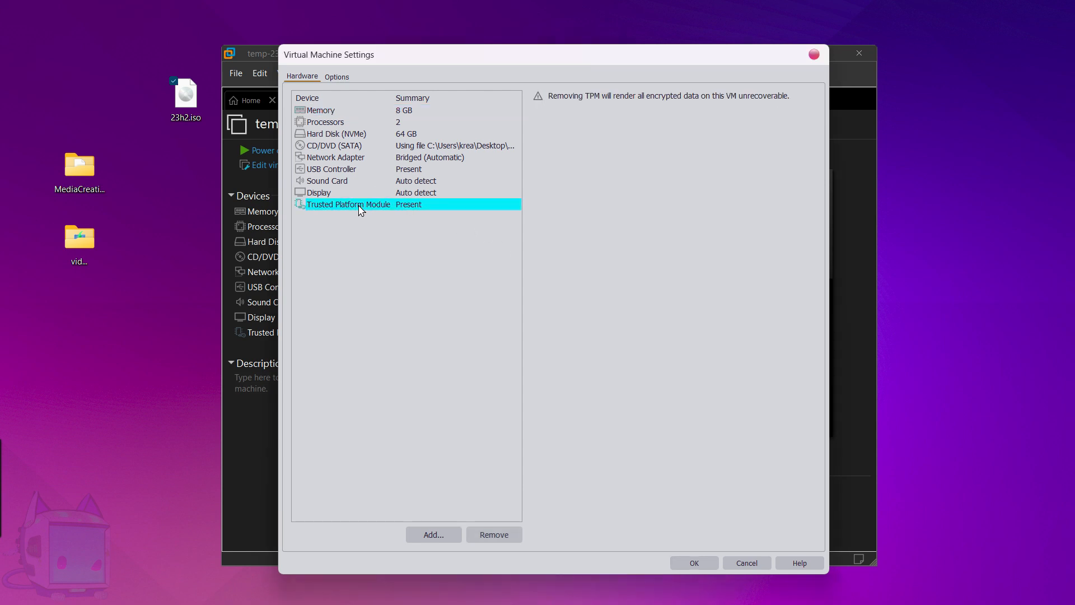
click(500, 533)
click(336, 78)
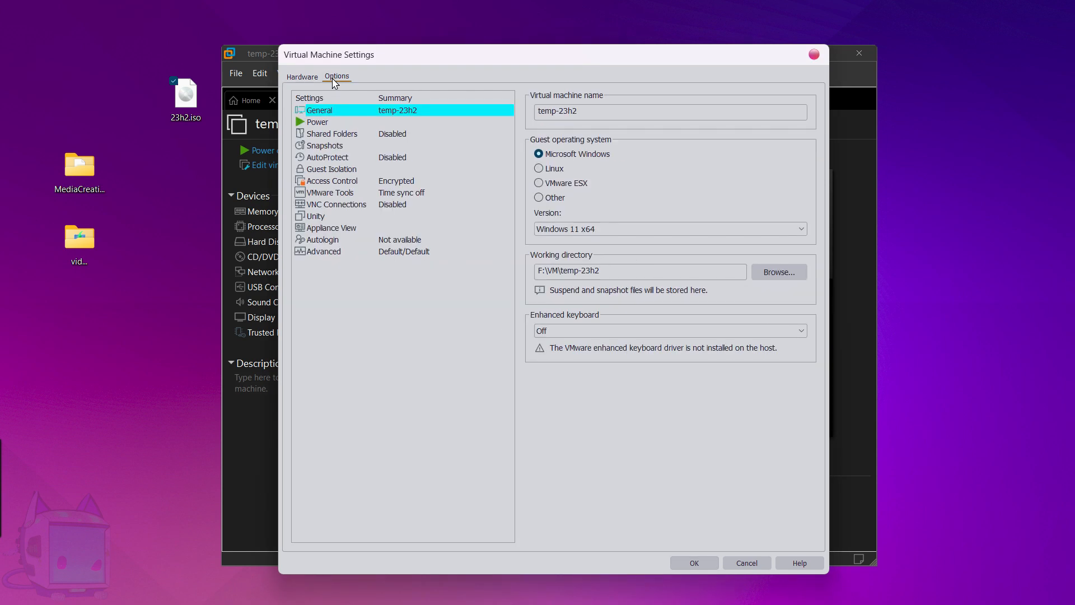
click(408, 184)
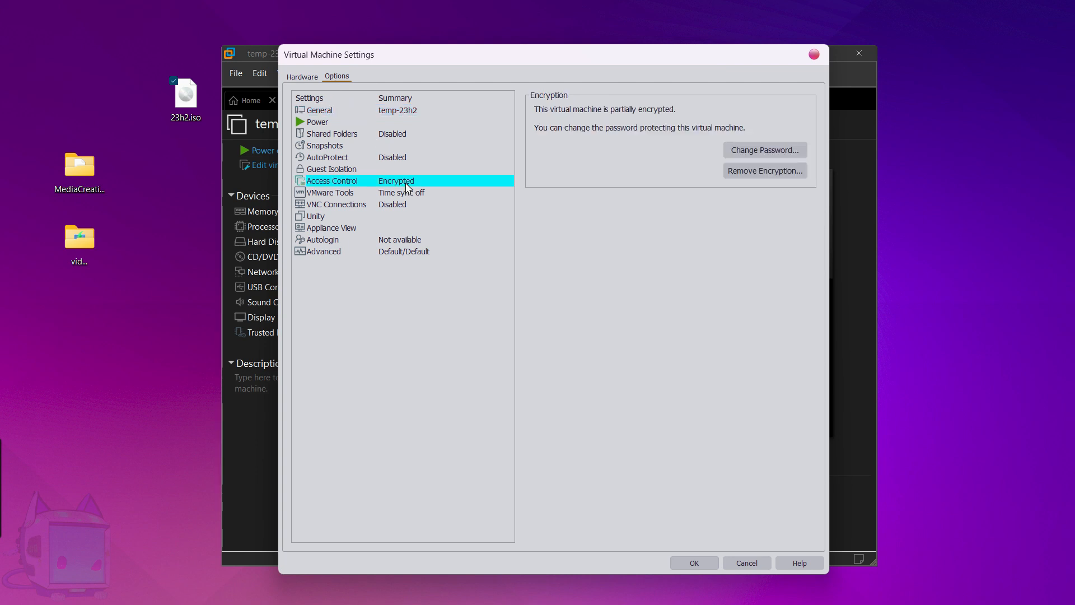
click(733, 171)
text(12)
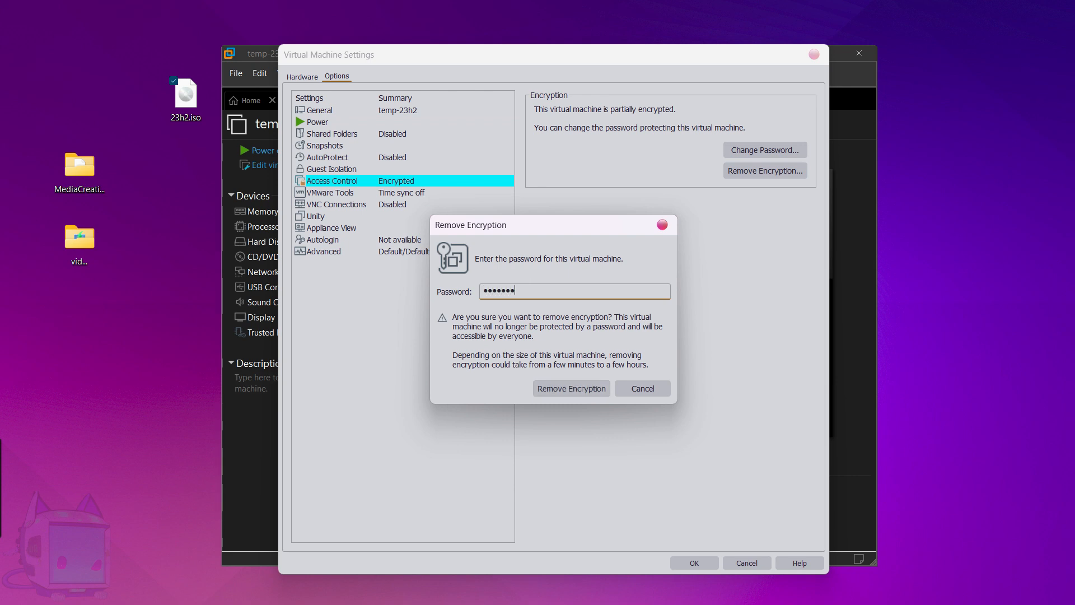
click(578, 391)
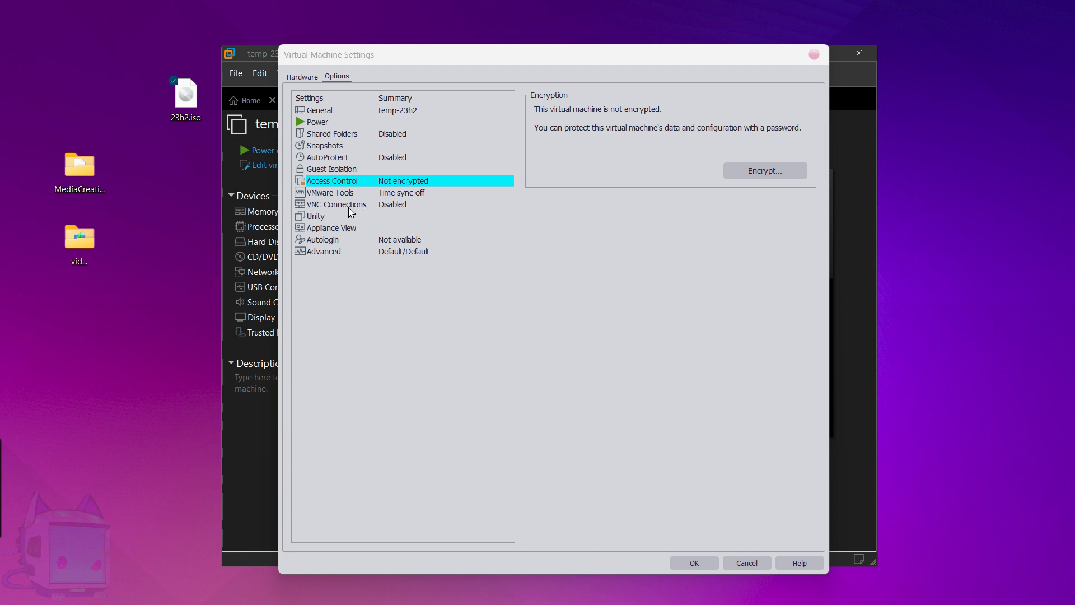
click(314, 115)
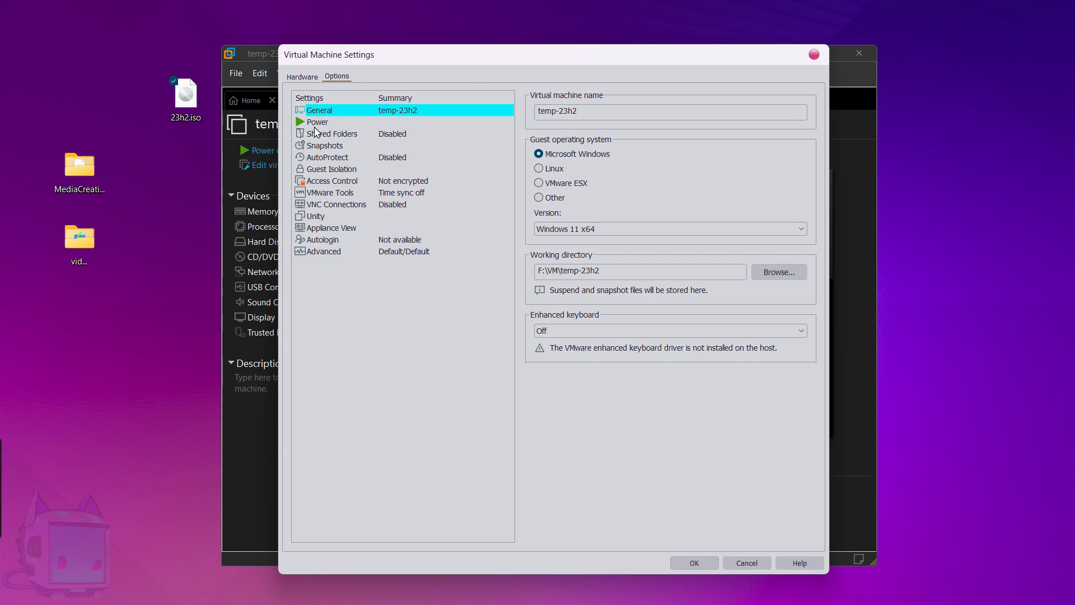
click(315, 126)
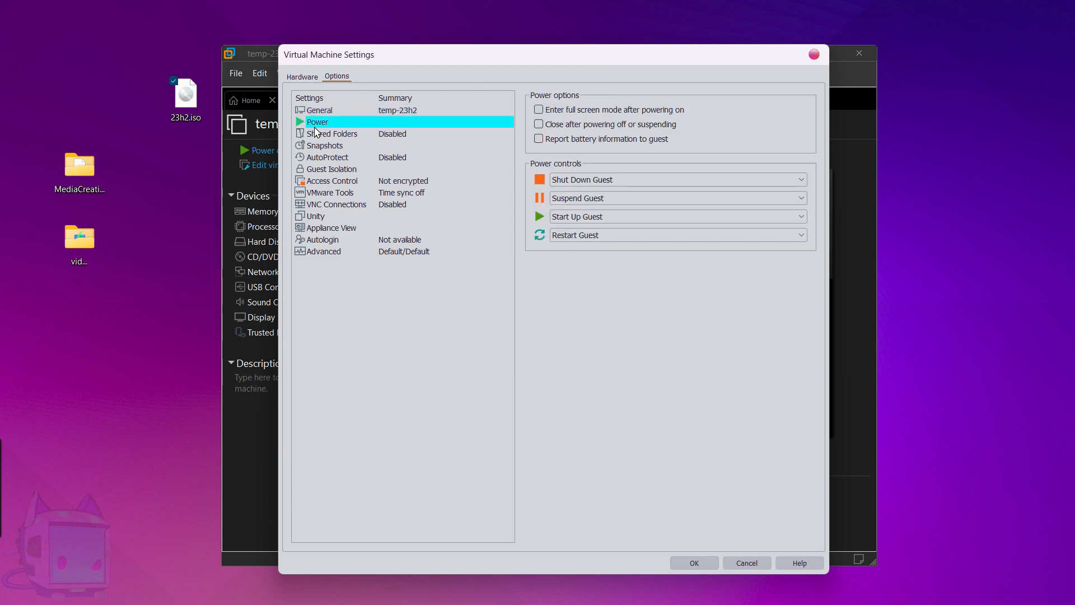
click(694, 563)
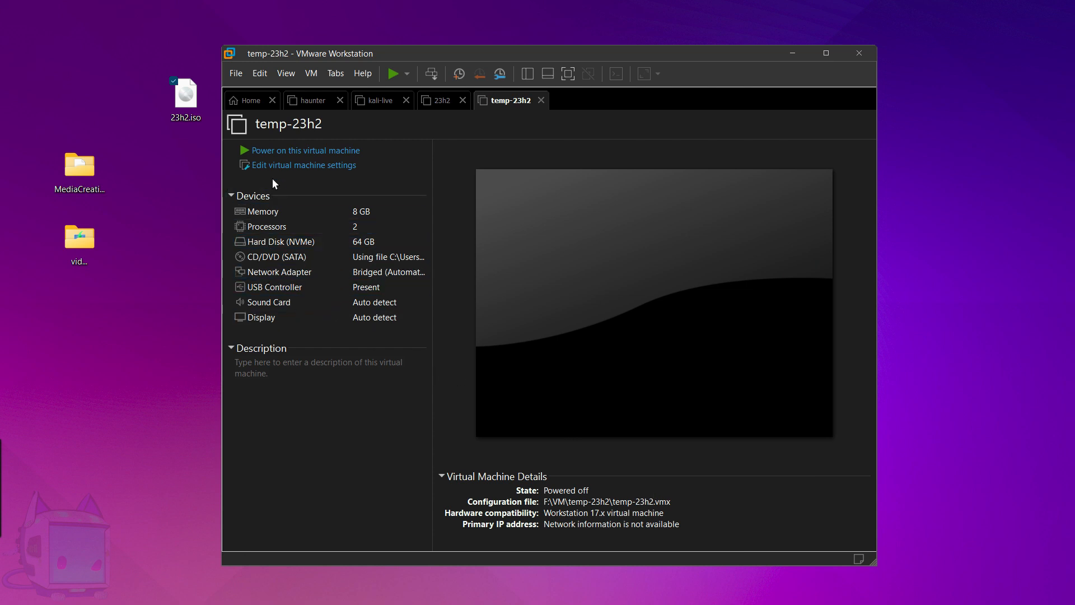
click(282, 166)
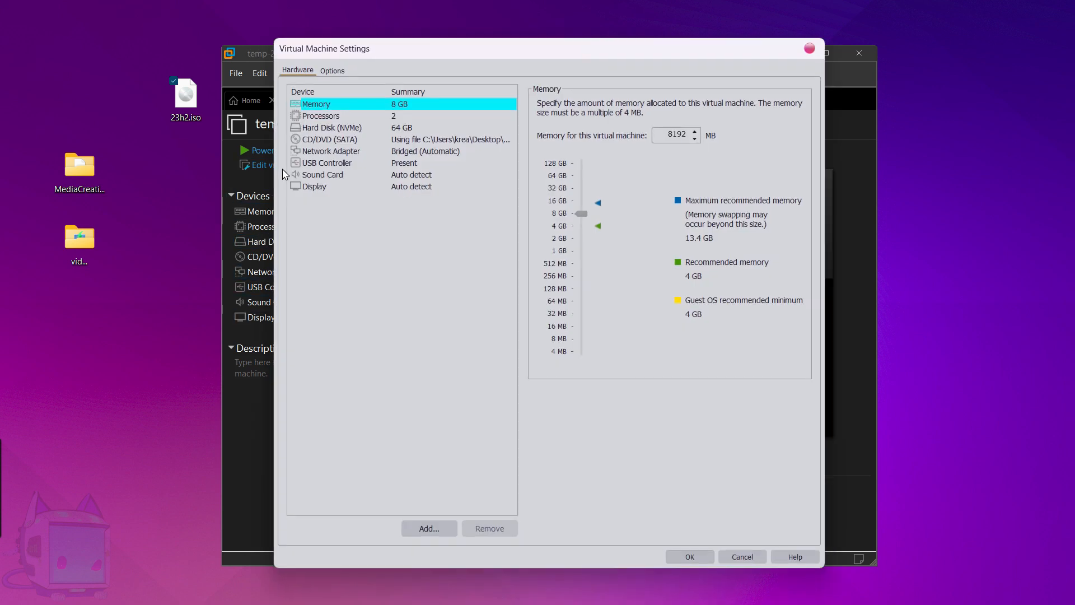
click(339, 71)
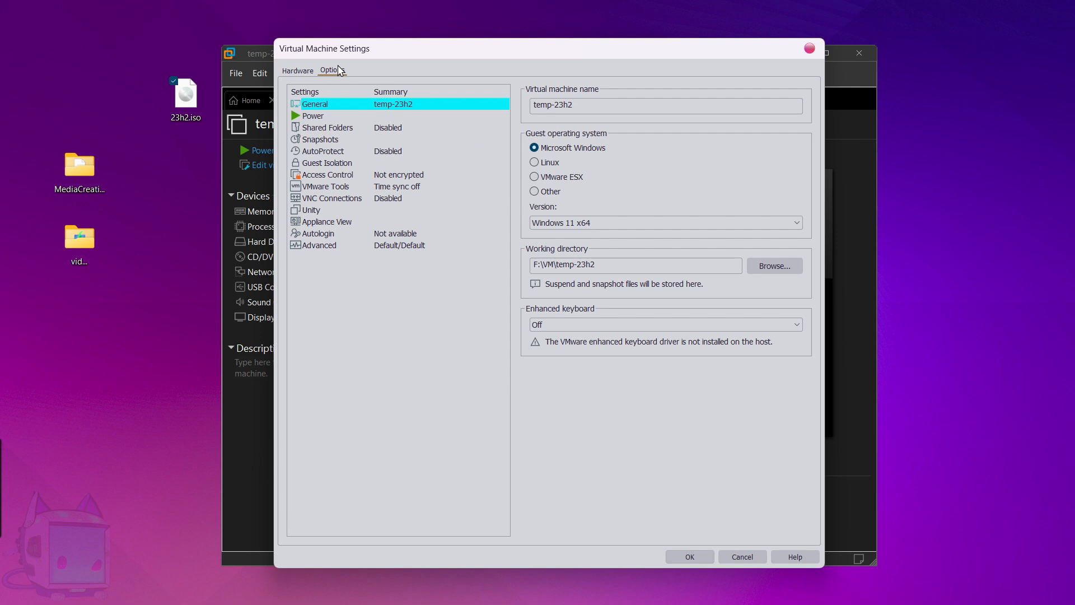
click(296, 72)
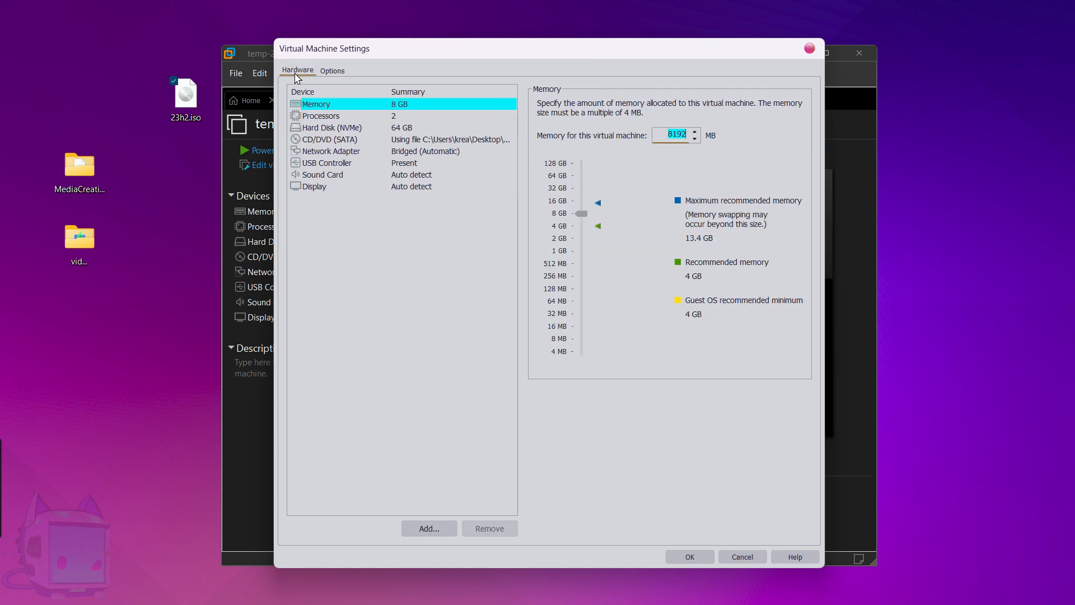
click(811, 50)
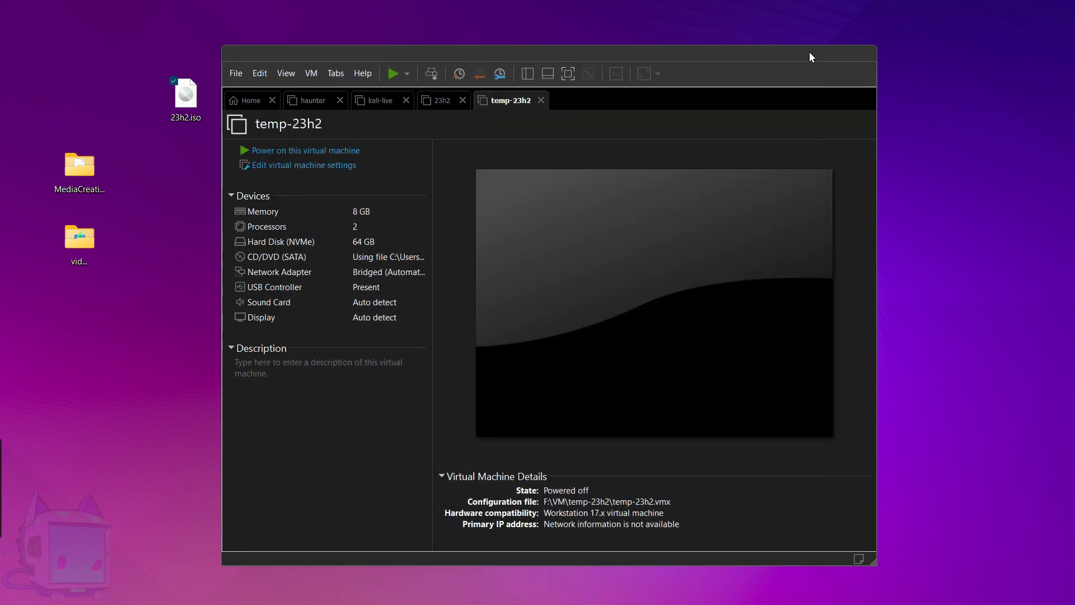
Power on temp-23h2 and press a key to boot it from the 23h2.iso disc.
click(306, 152)
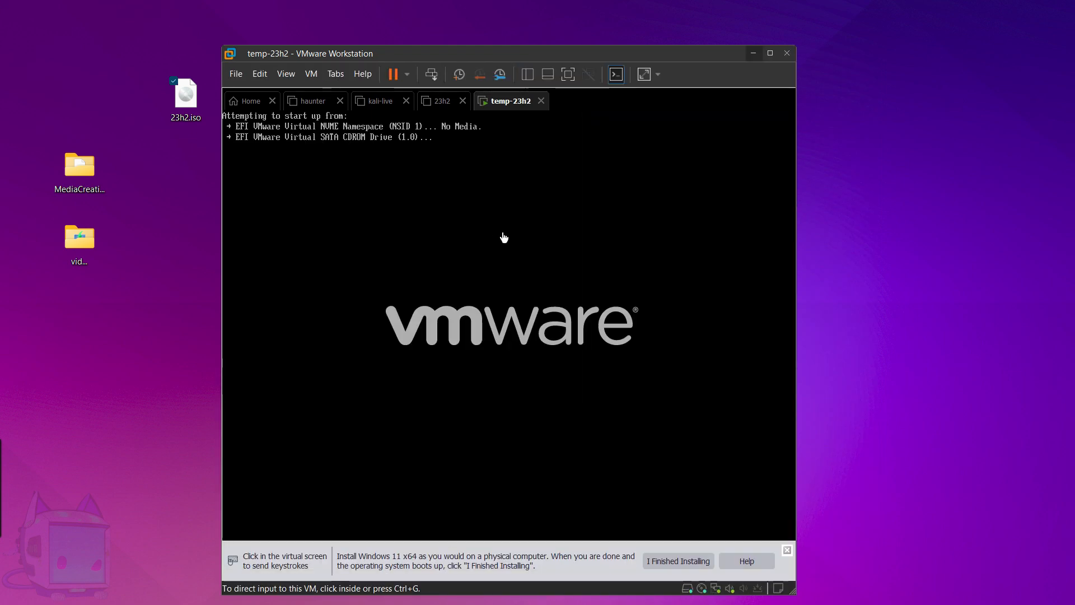
click(448, 237)
key(Return)
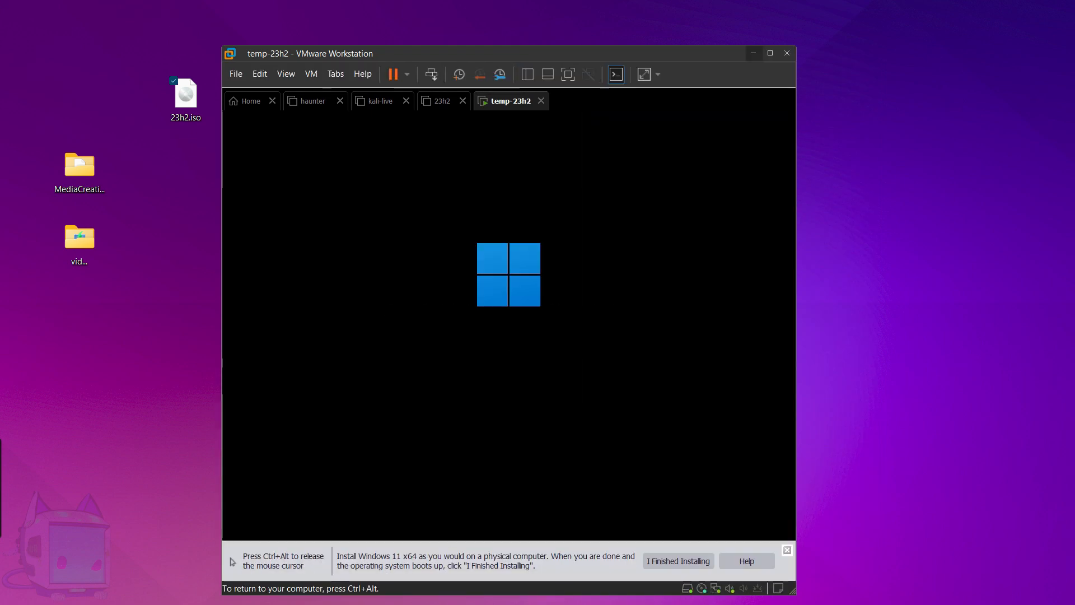
key(ctrl+alt)
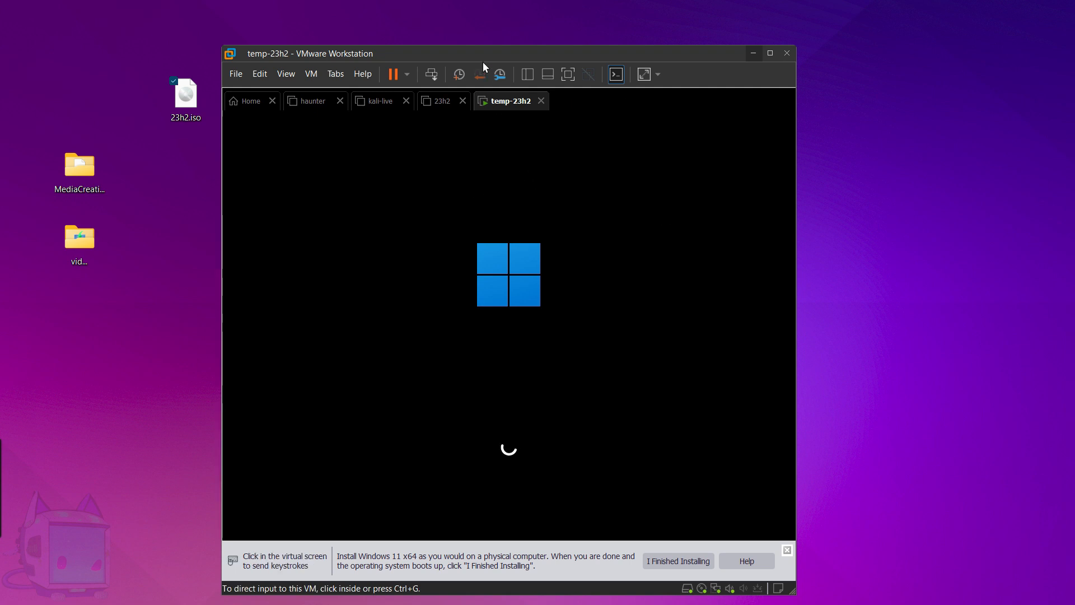
drag(476, 55, 490, 51)
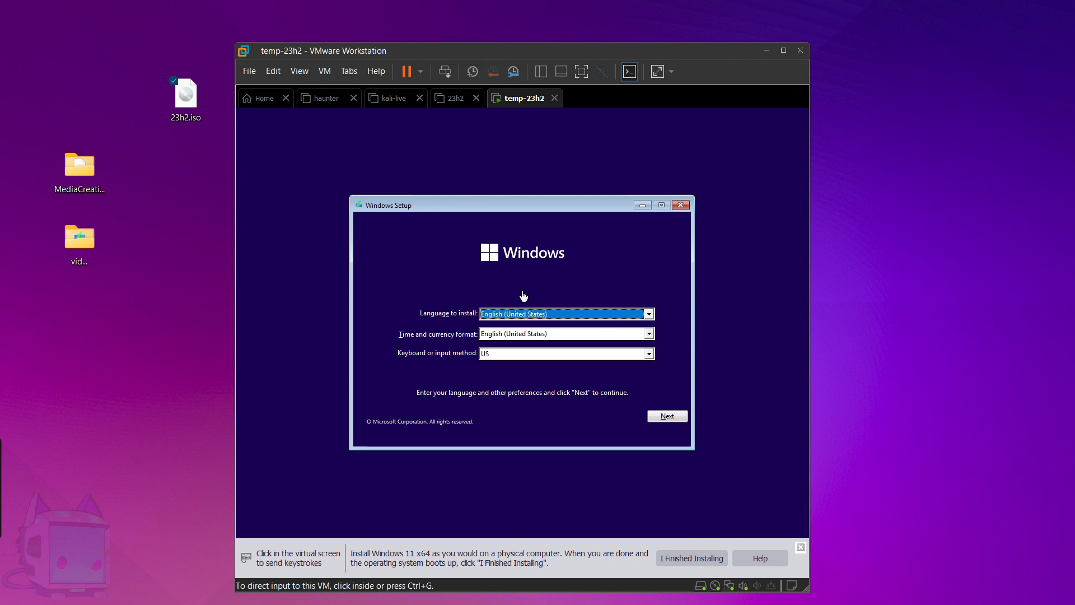
Disconnect the VM's network adapter from the status-bar network icon.
mouse_move(717, 592)
click(731, 589)
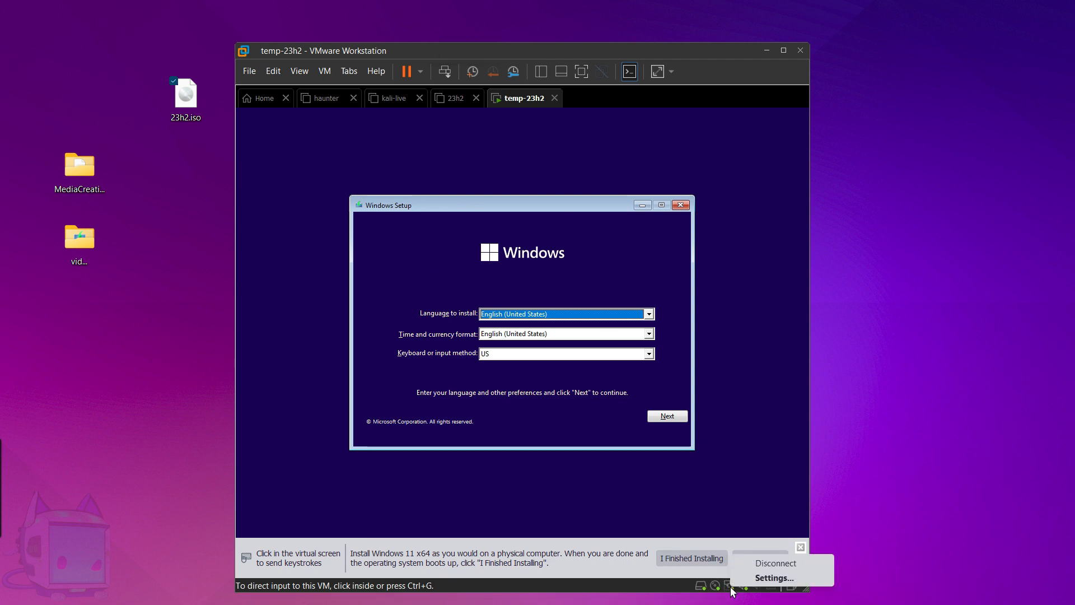
click(787, 563)
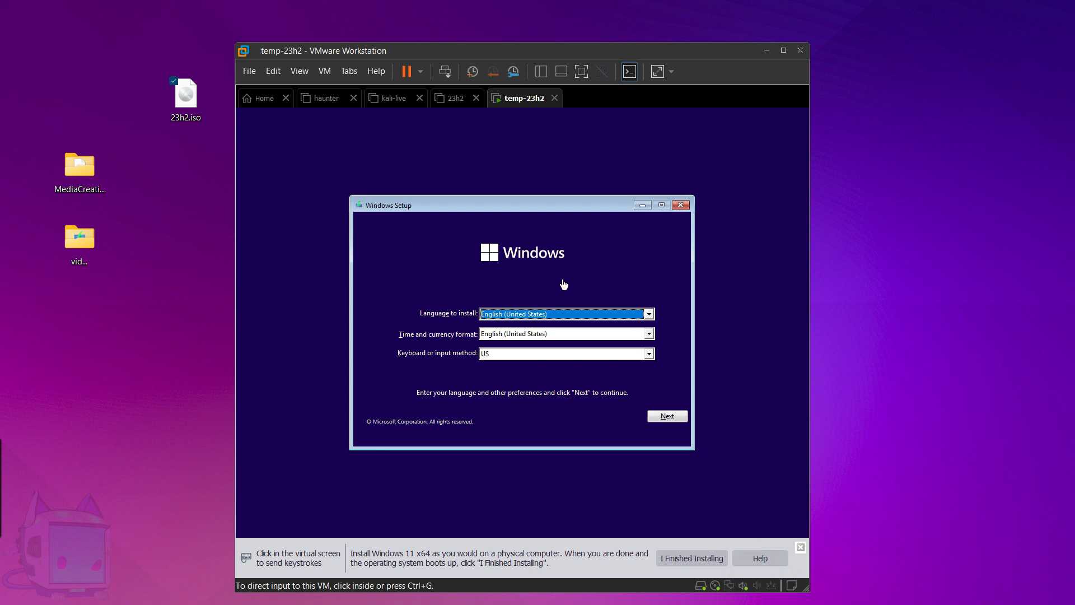
Close the internet reminder note without saving, accept English (United States) defaults, and choose Install now.
key(alt+Tab)
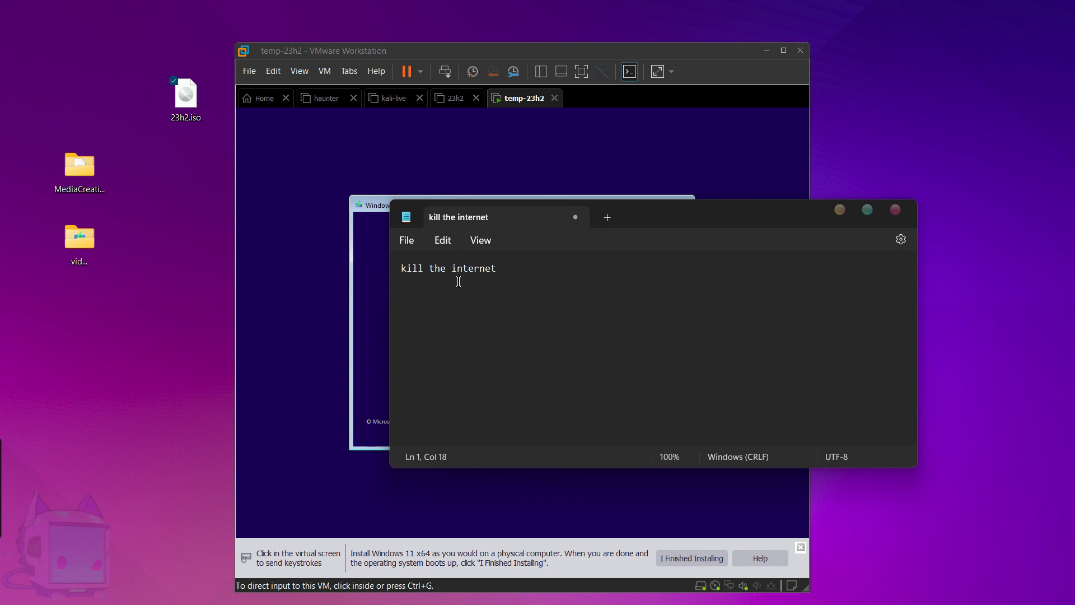
drag(654, 217, 628, 197)
click(547, 200)
click(617, 351)
click(667, 415)
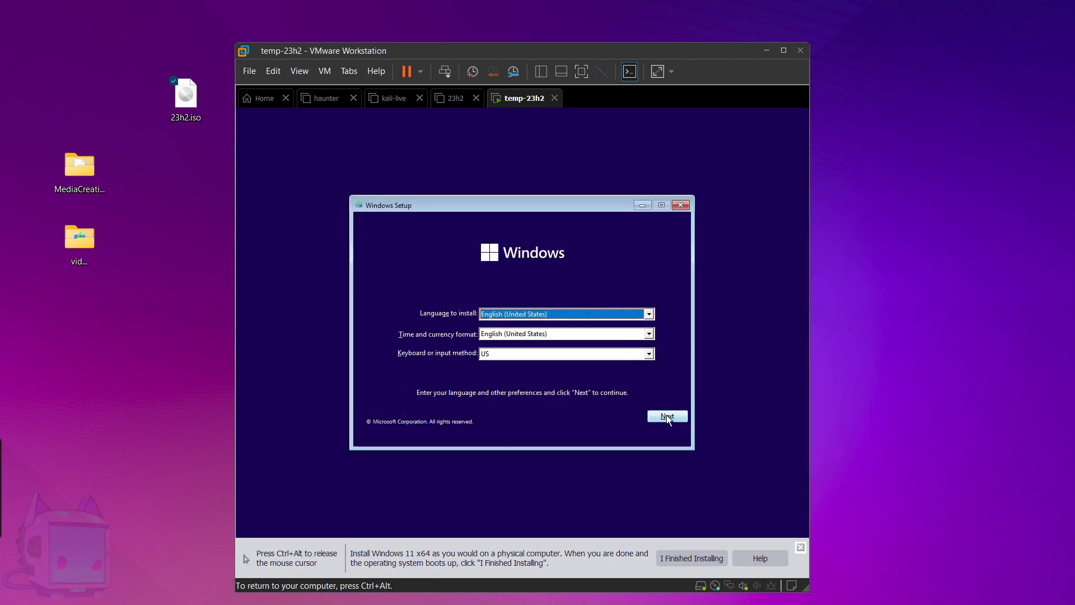
click(521, 328)
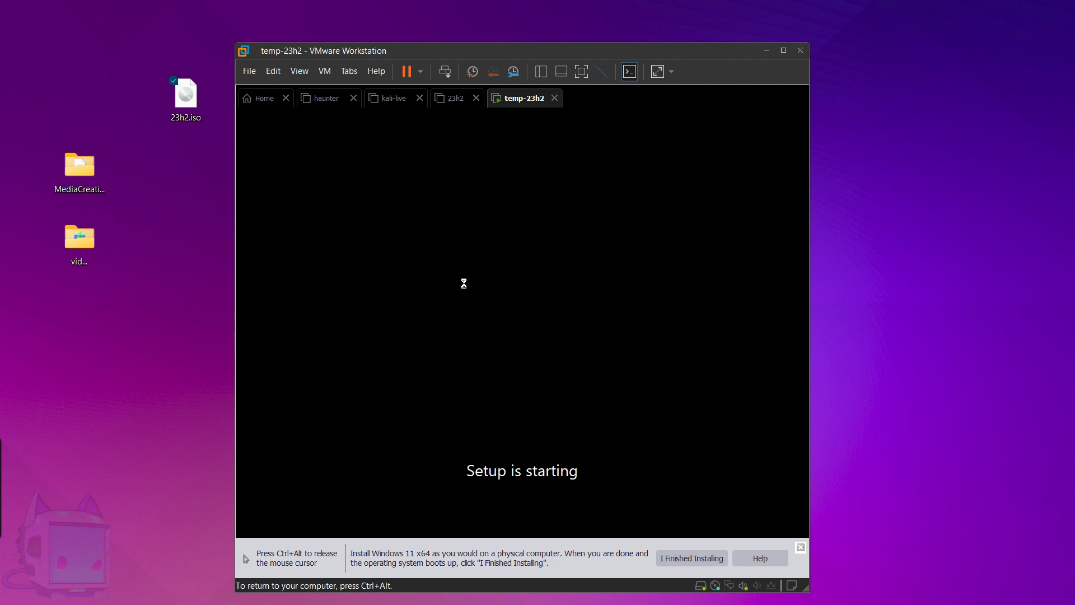
Accept the license terms and choose a Custom install onto Drive 0's 64 GB unallocated space.
key(ctrl+alt)
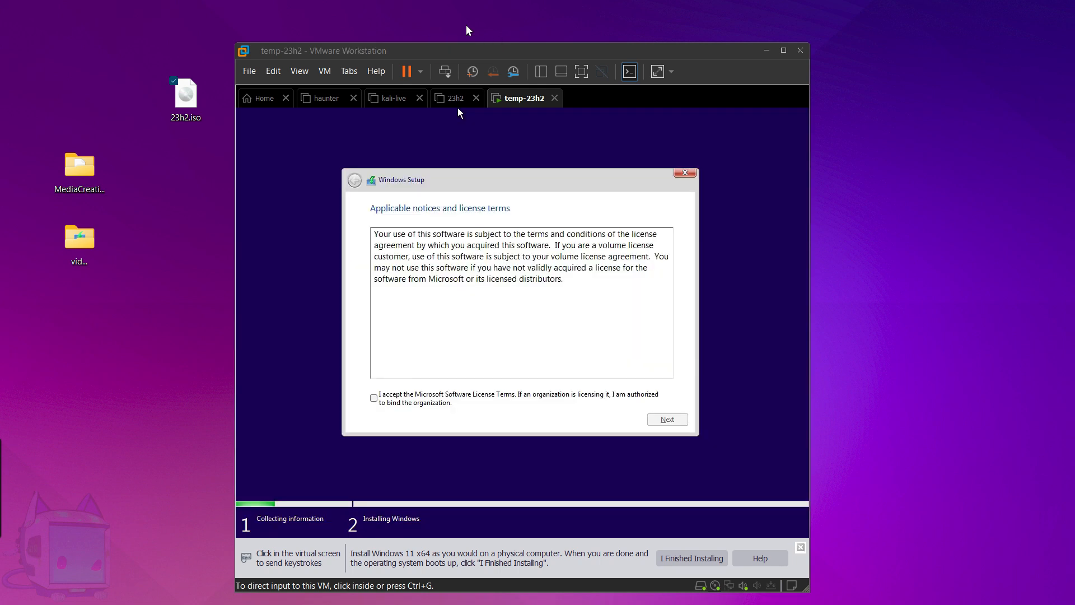
click(458, 112)
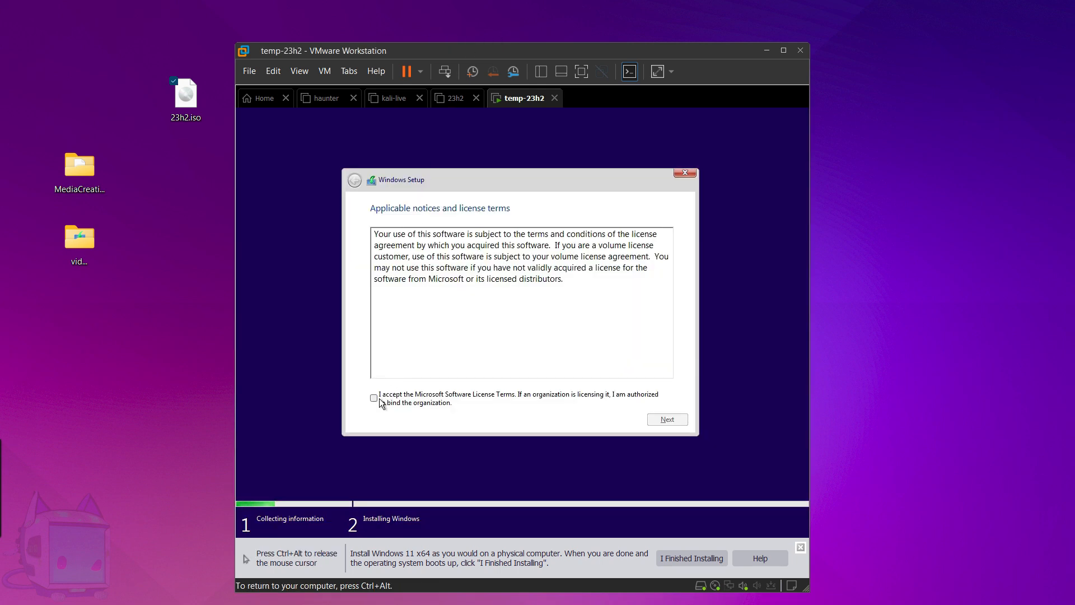
click(374, 399)
click(653, 420)
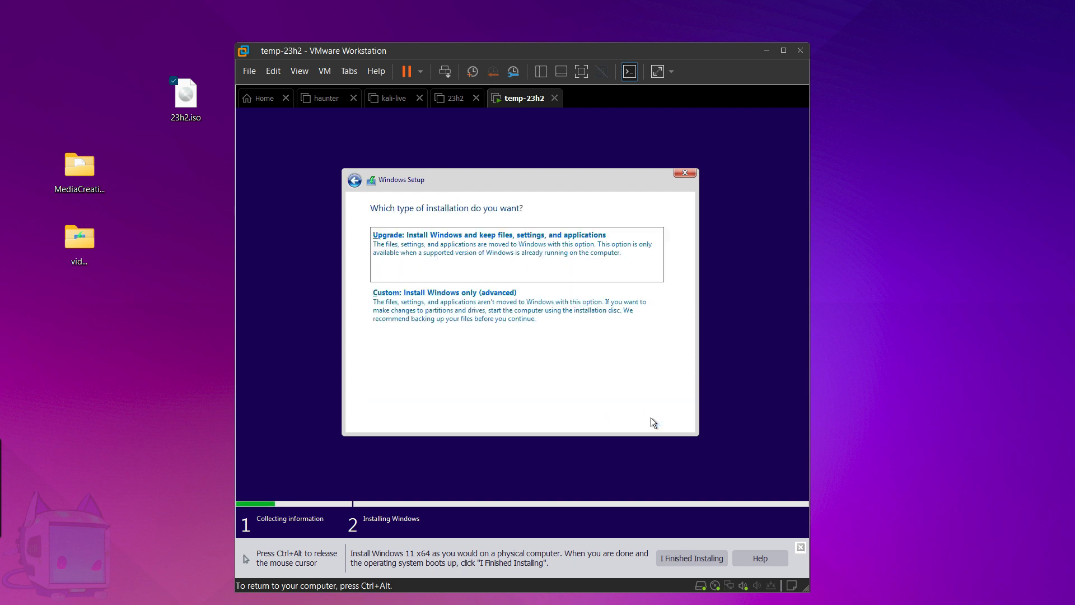
click(472, 306)
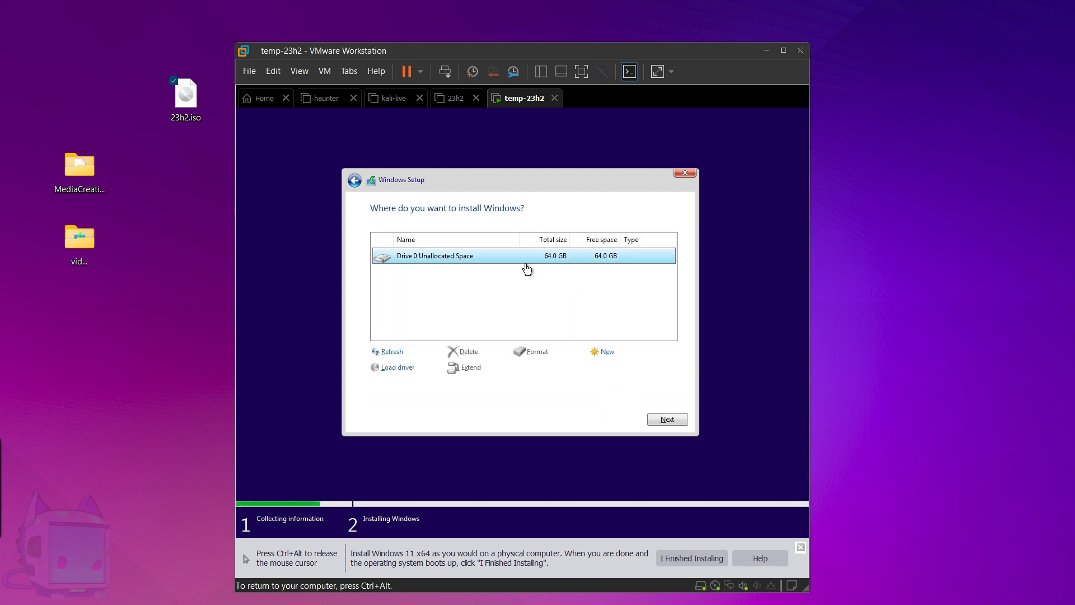
click(656, 418)
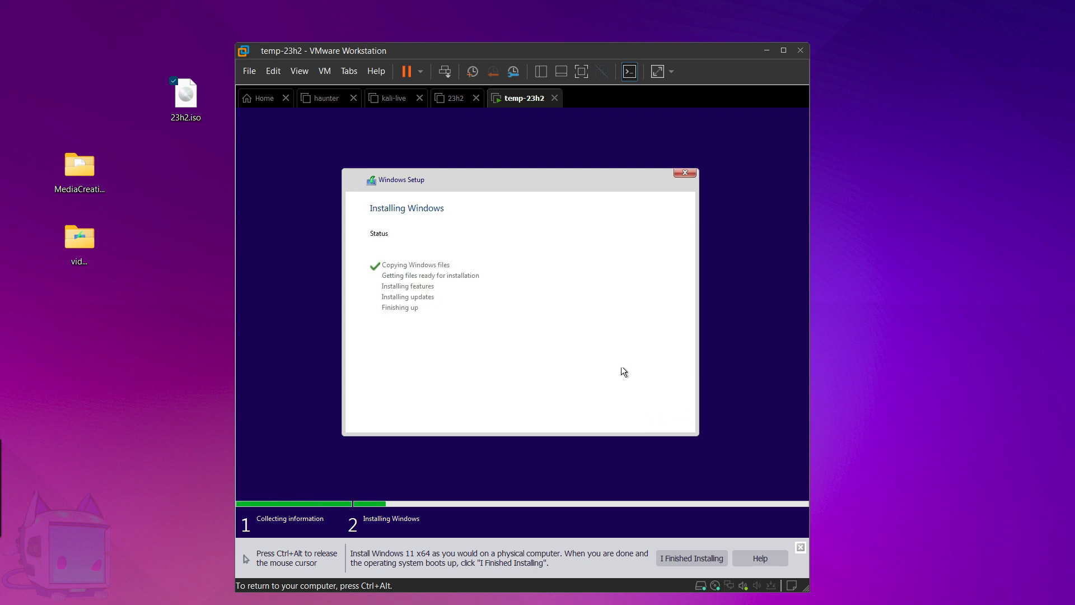
After Installing Windows completes, choose Restart now to reboot into the country or region screen.
key(ctrl+alt)
click(464, 31)
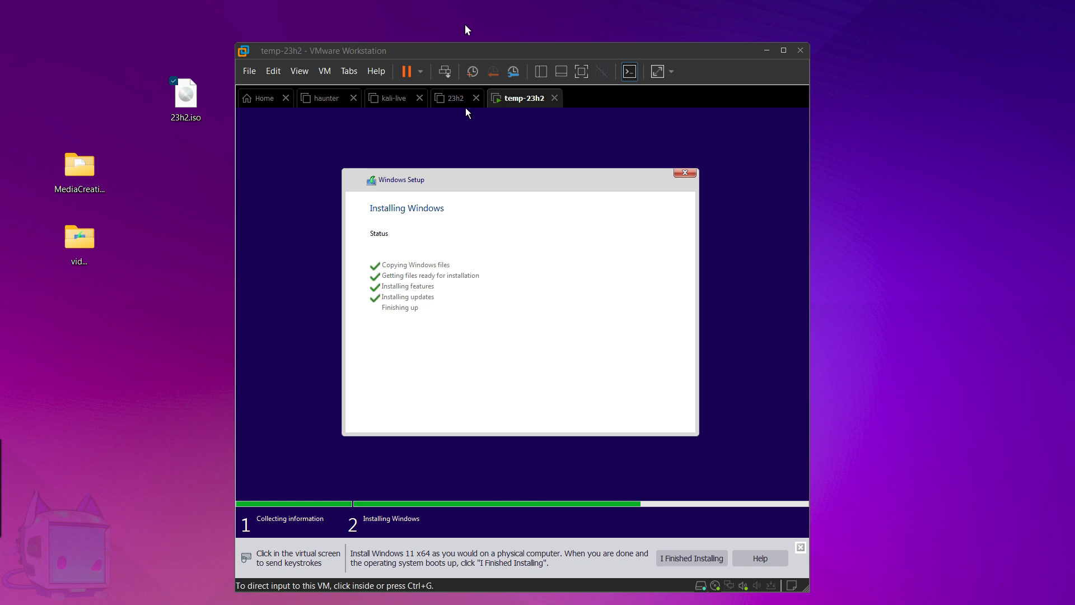
click(539, 190)
click(675, 423)
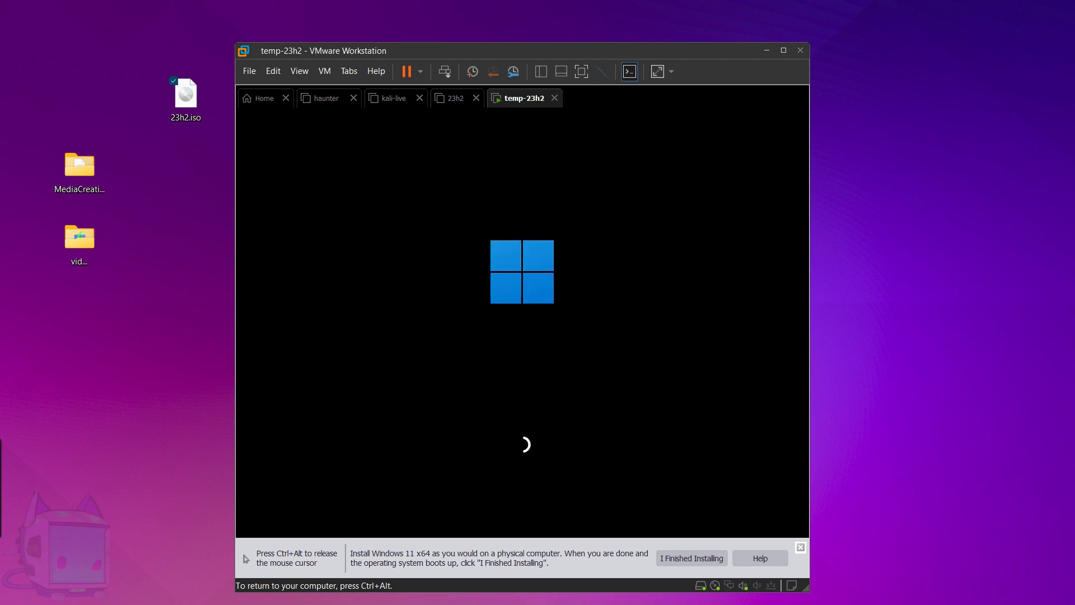
key(ctrl+alt)
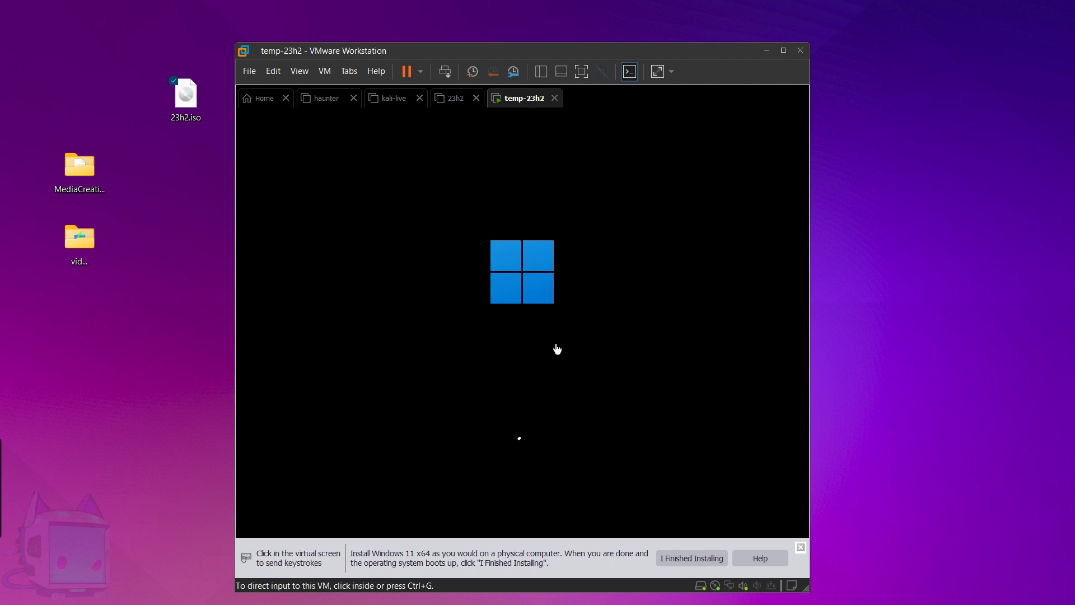
mouse_move(567, 54)
mouse_down()
mouse_move(583, 55)
mouse_move(573, 55)
mouse_up()
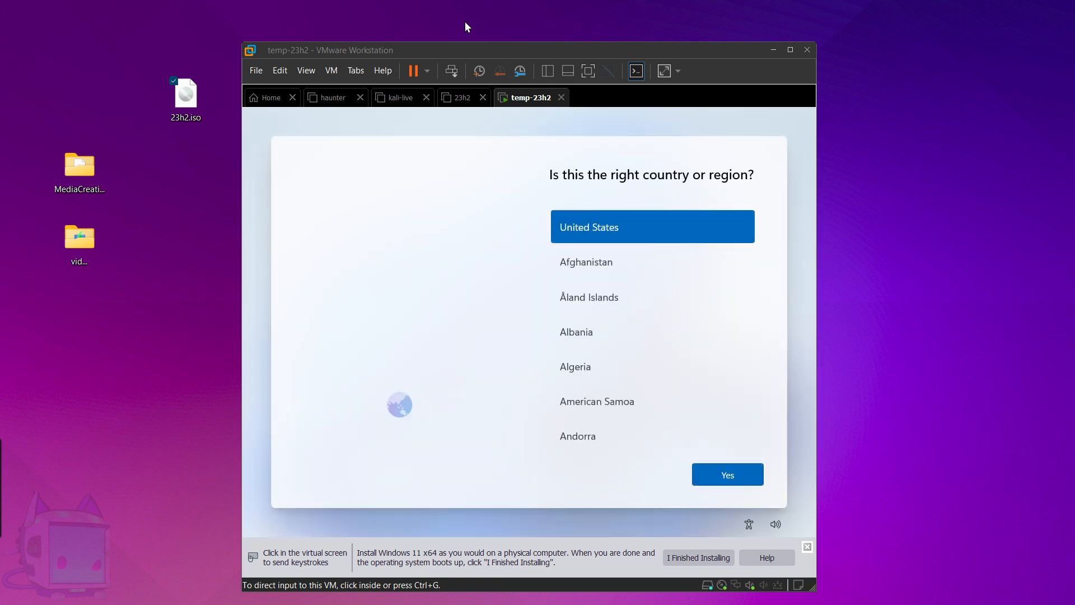
Mute the guest speakers and turn their volume down to 0.
click(498, 485)
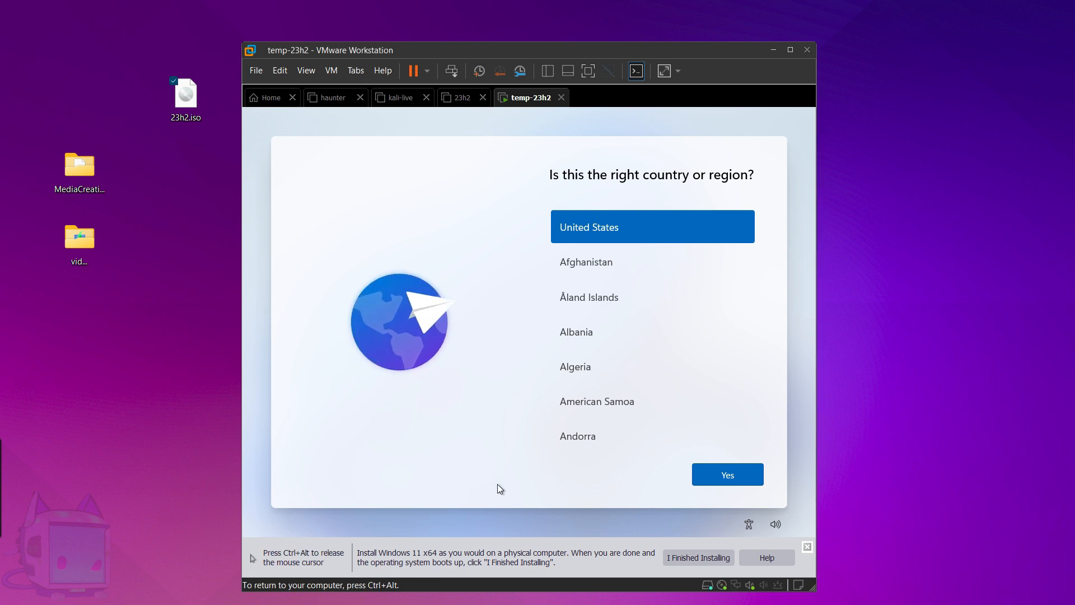
click(777, 525)
click(633, 496)
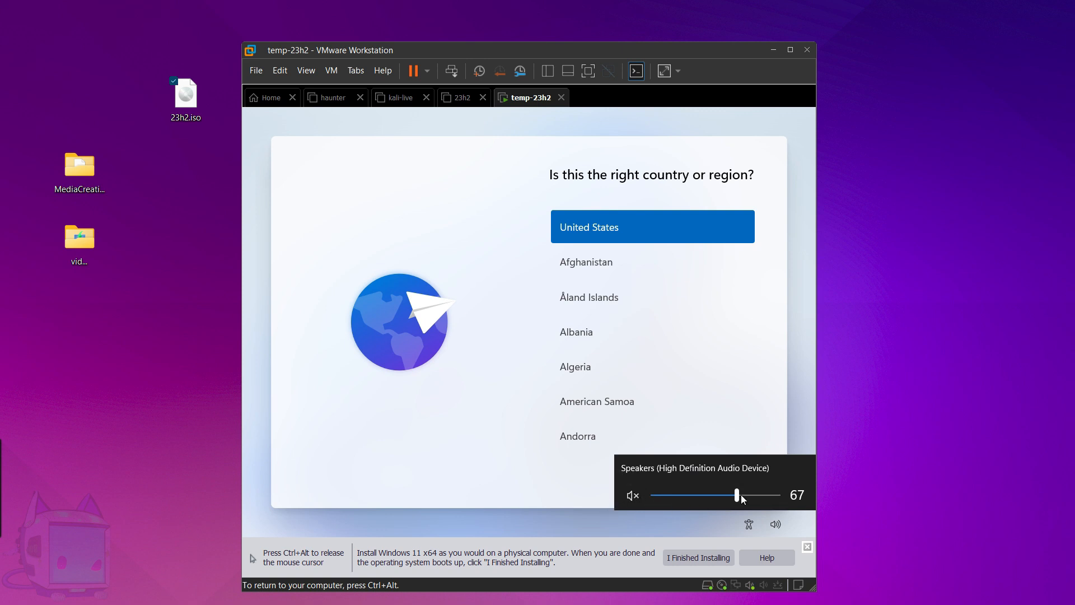
drag(738, 496, 644, 492)
click(584, 510)
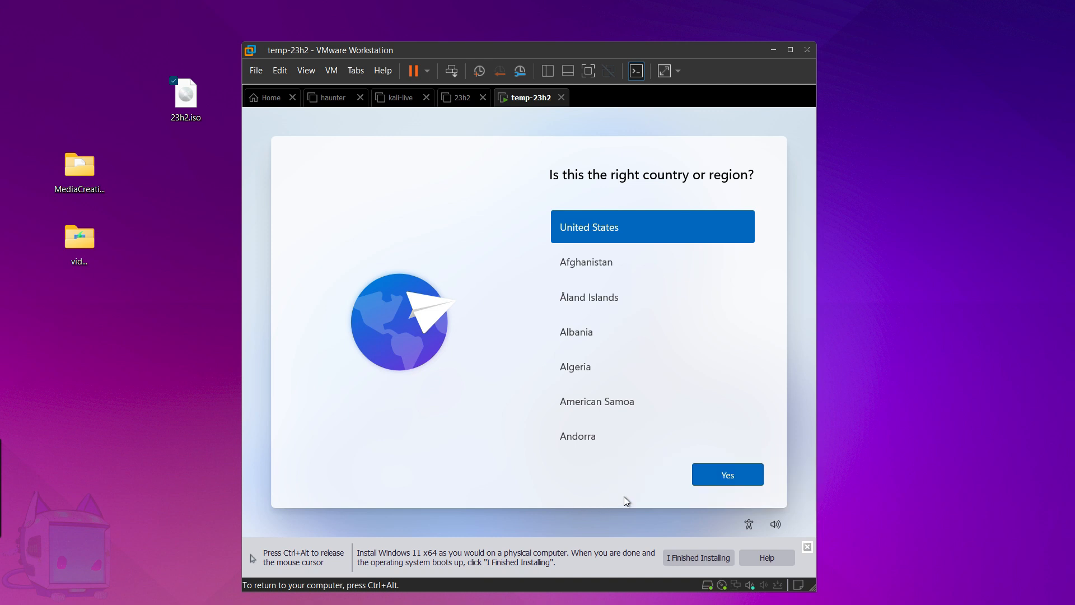
Confirm United States as the region and US keyboard layout, then skip adding a second layout.
click(745, 478)
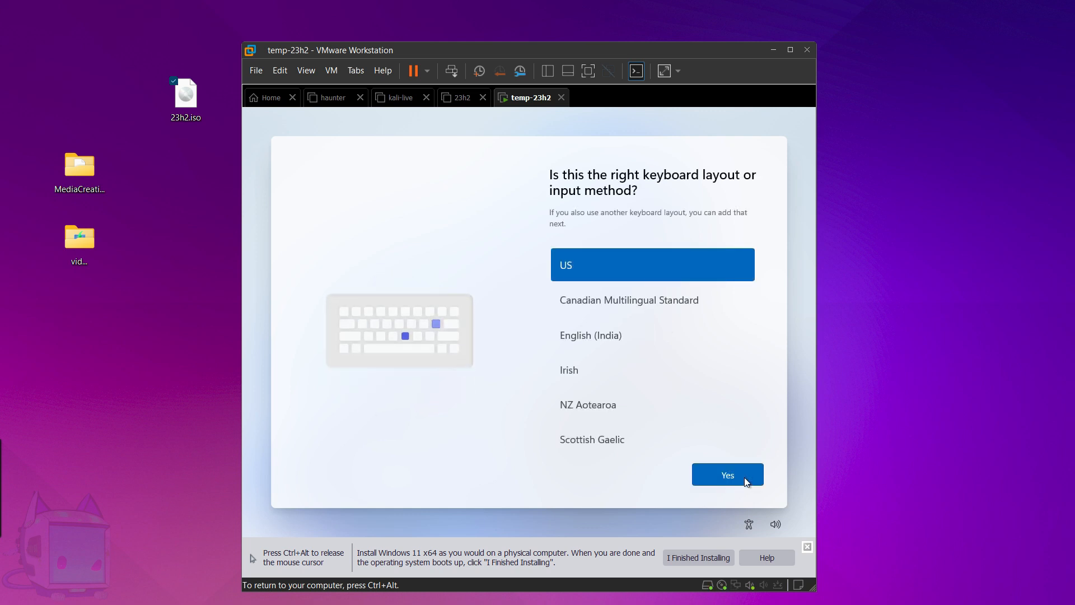
click(744, 477)
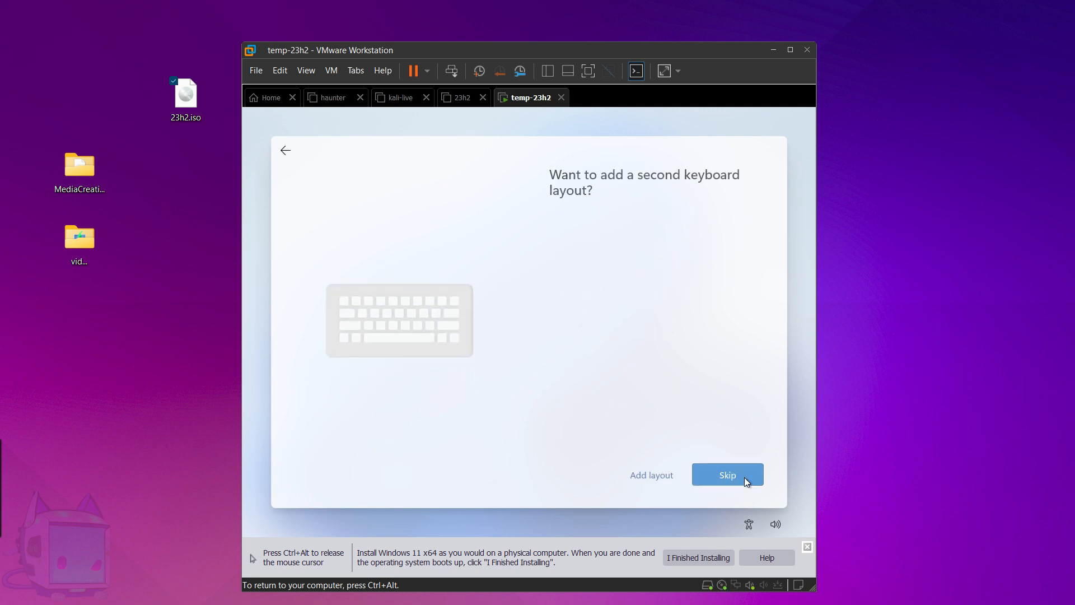
click(744, 477)
click(741, 480)
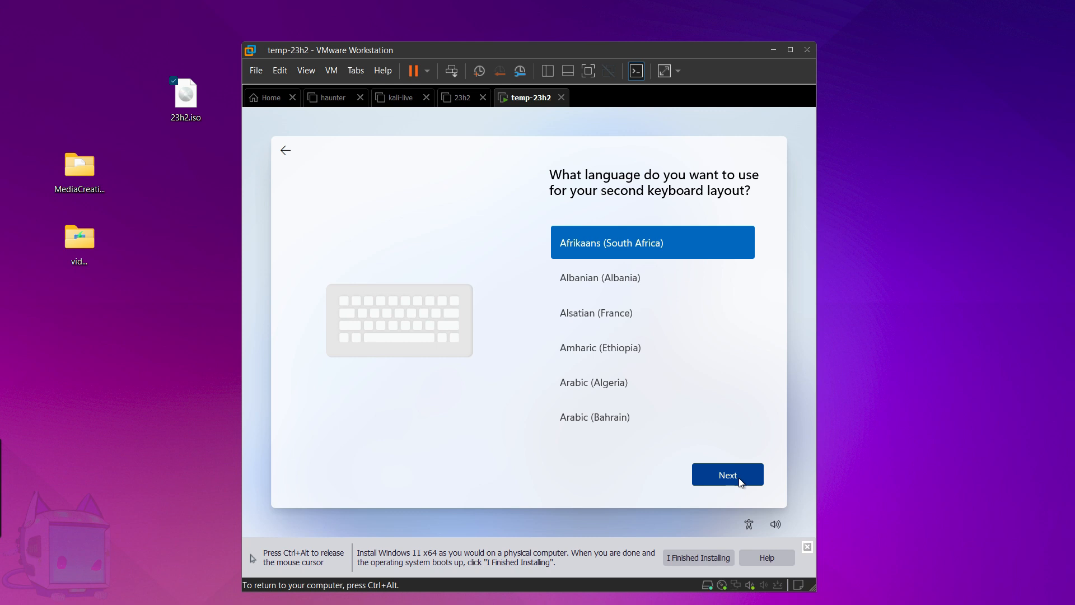
click(287, 150)
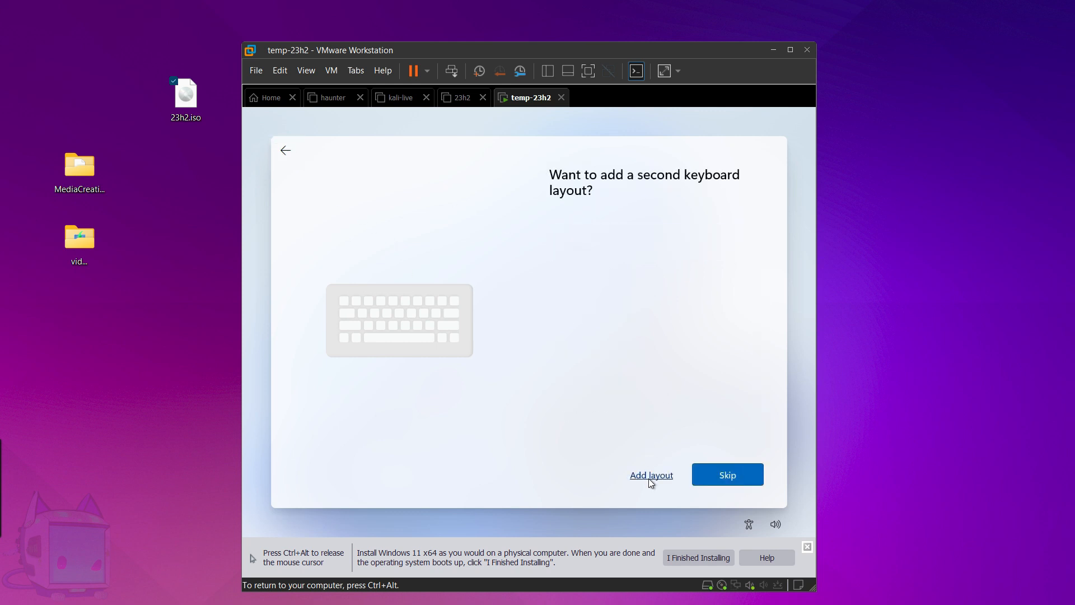
click(714, 473)
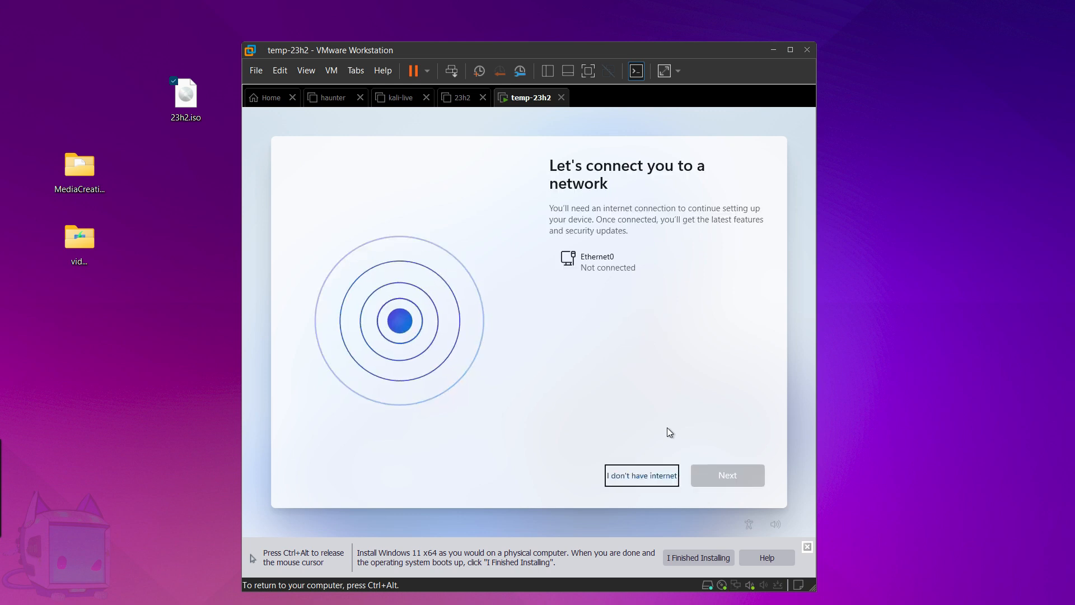
Choose 'I don't have internet', then 'Continue with limited setup'.
click(637, 477)
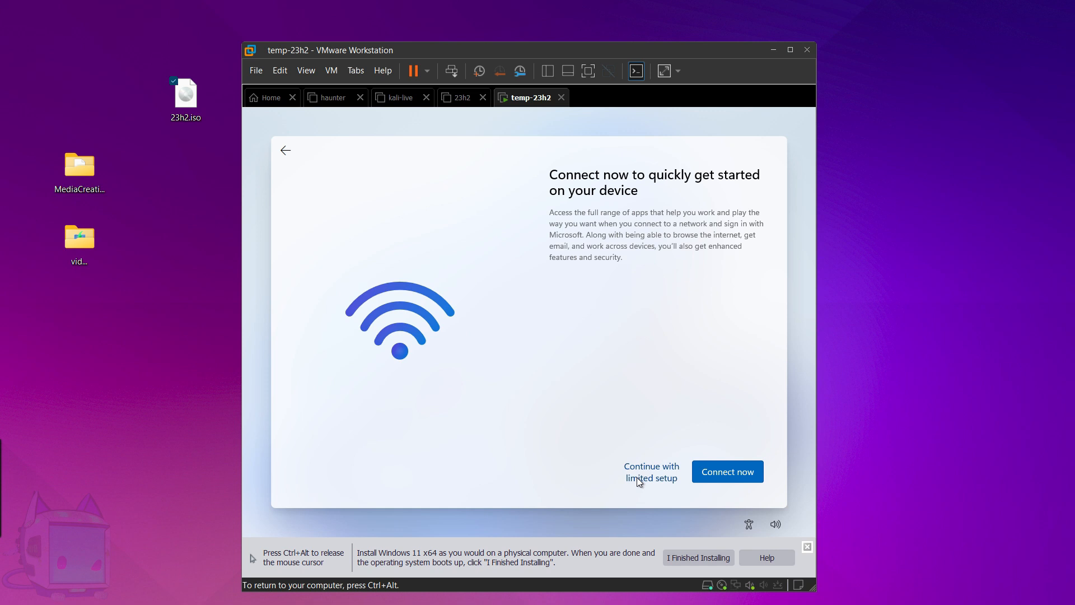
click(638, 478)
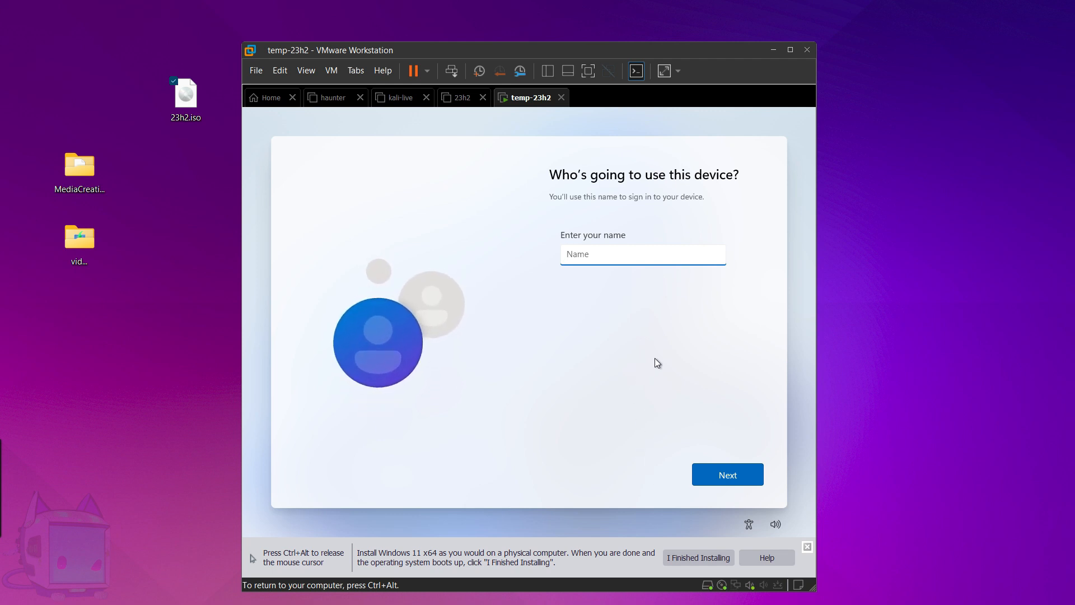
Enter 'pwned' as the local account name and leave the password empty.
text(t)
key(BackSpace)
text(Pwned)
key(BackSpace)
key(BackSpace)
key(BackSpace)
key(BackSpace)
key(BackSpace)
text(pwned)
click(732, 479)
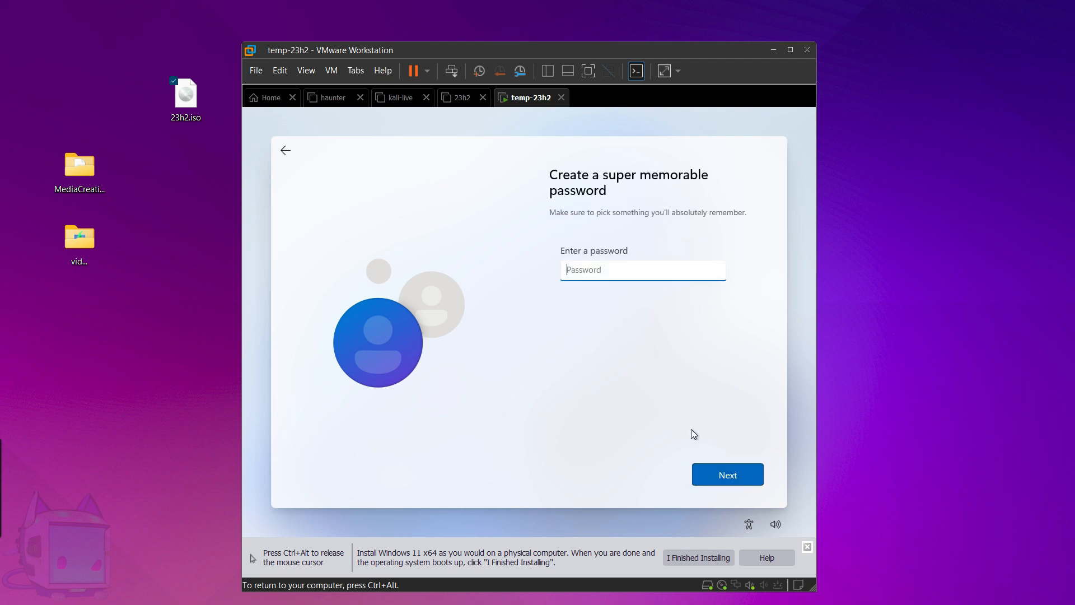
click(722, 468)
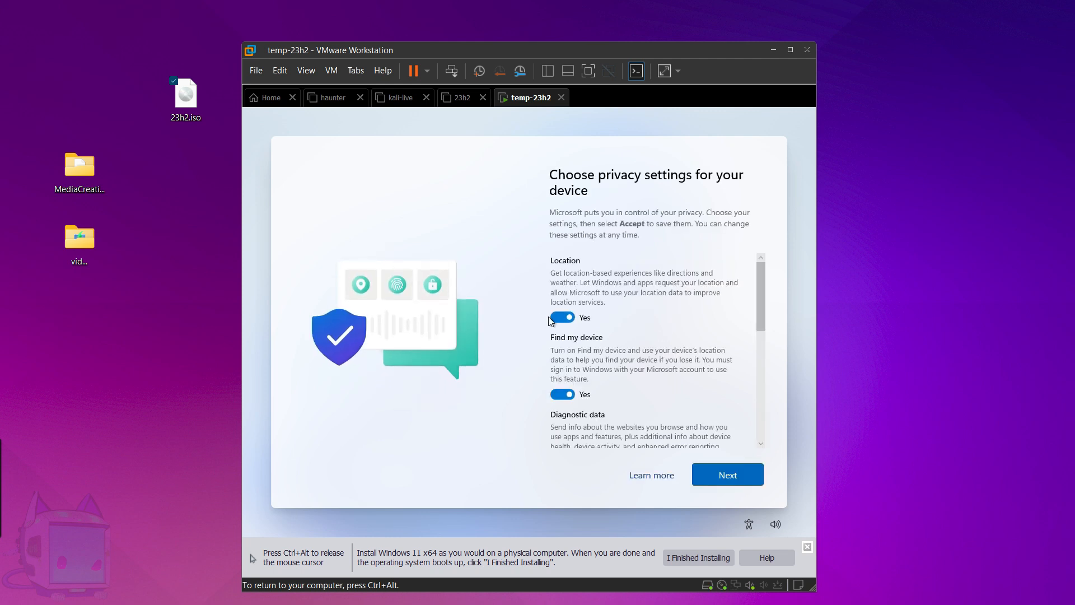
Set Location, Find my device, Inking & typing, Tailored experiences and Advertising ID to No, diagnostics Required only, and accept.
click(562, 317)
click(562, 385)
scroll(619, 367, down, 2)
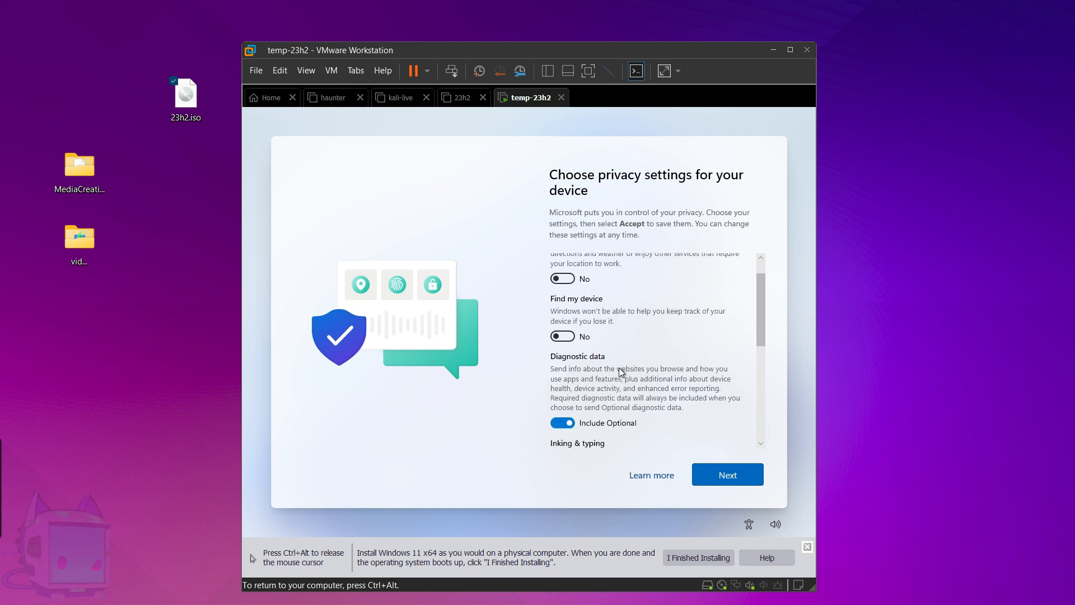
click(562, 393)
scroll(650, 347, down, 3)
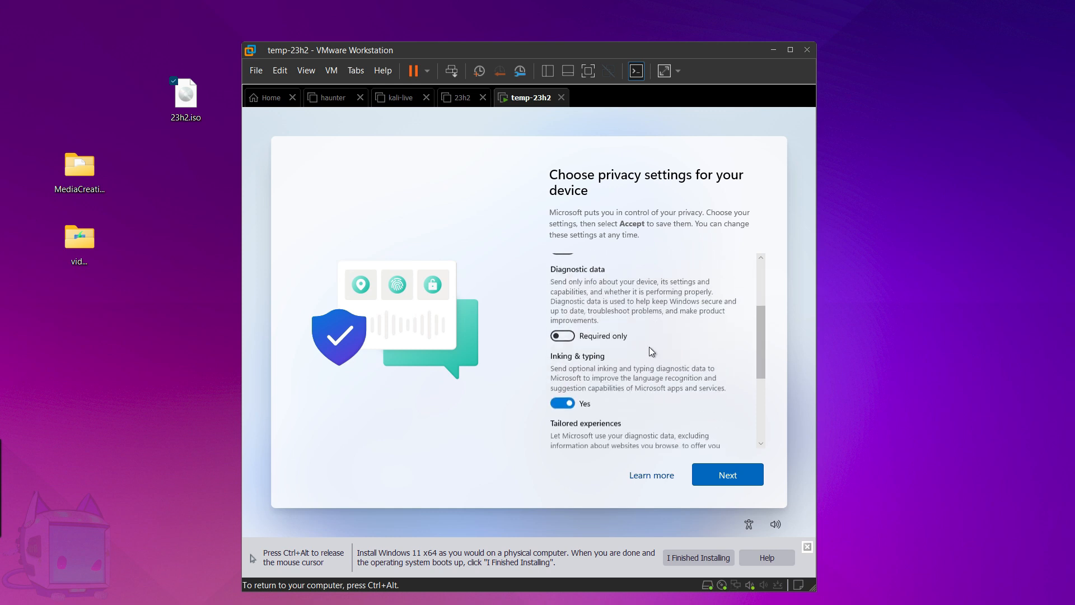
click(565, 377)
scroll(669, 358, down, 2)
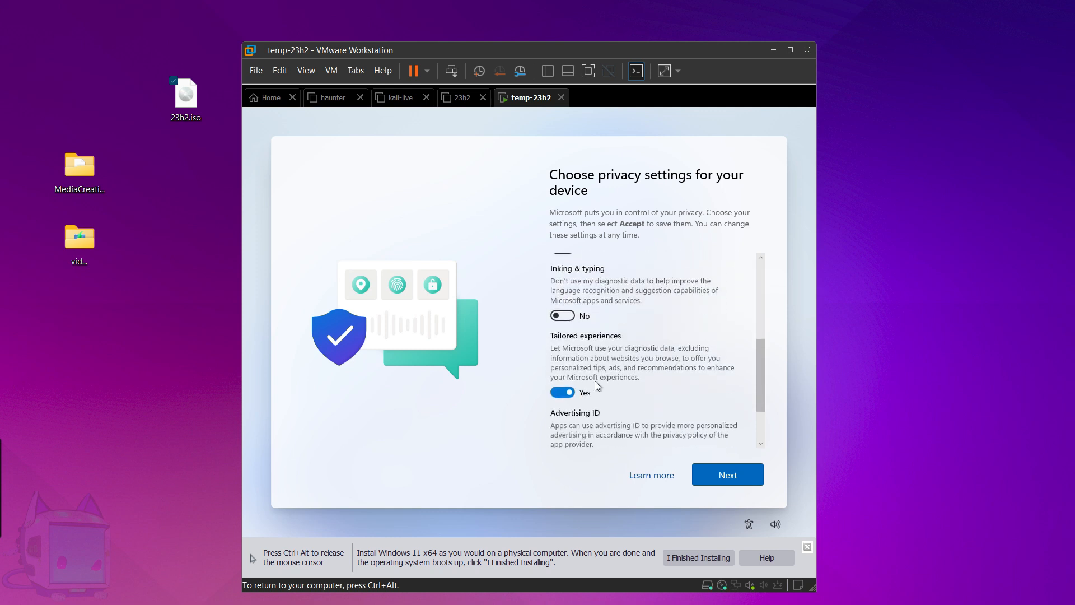
click(572, 392)
scroll(589, 391, down, 2)
click(562, 387)
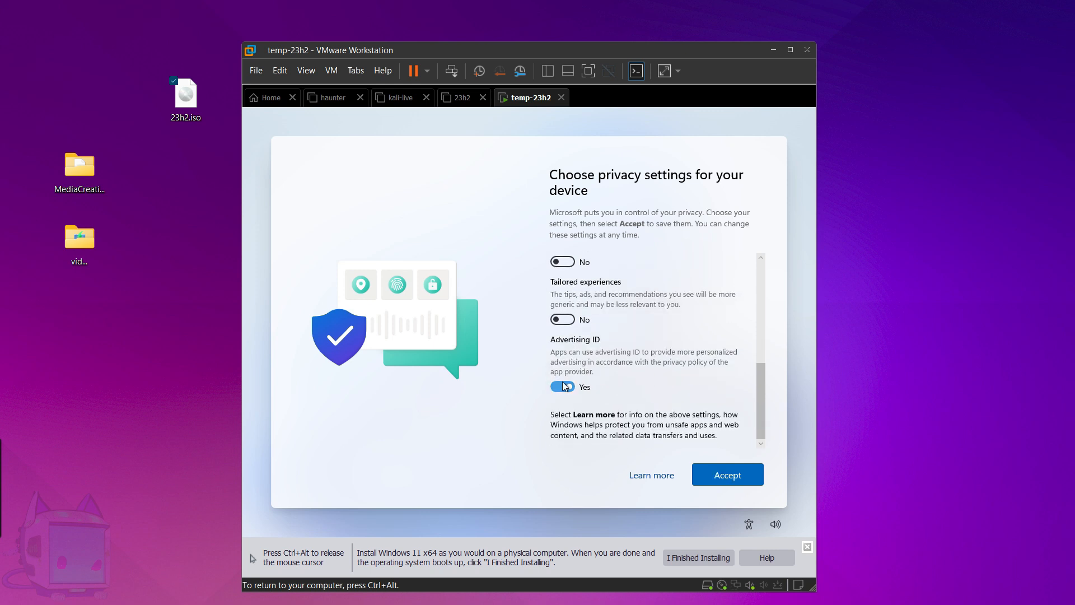
click(721, 472)
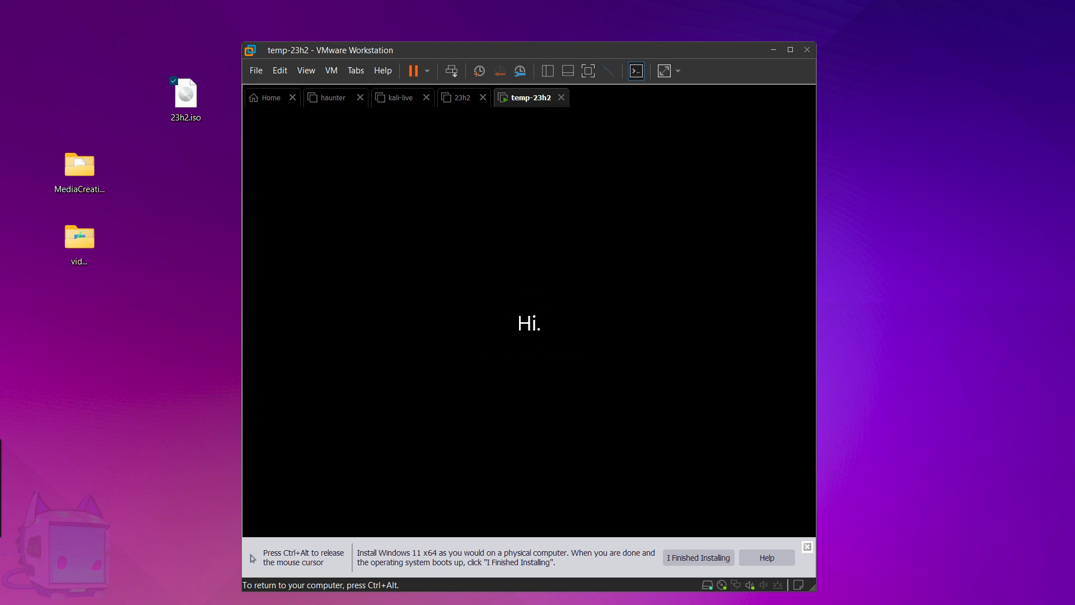
Send Ctrl+Alt+Del from the VM menu and sign out of the guest session.
key(ctrl+alt)
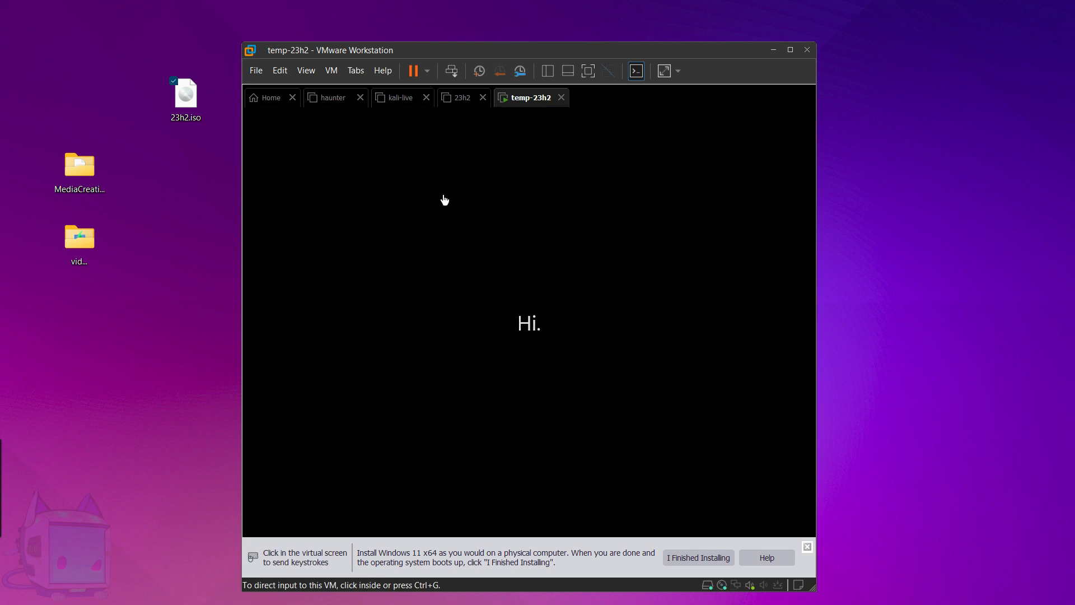
click(335, 71)
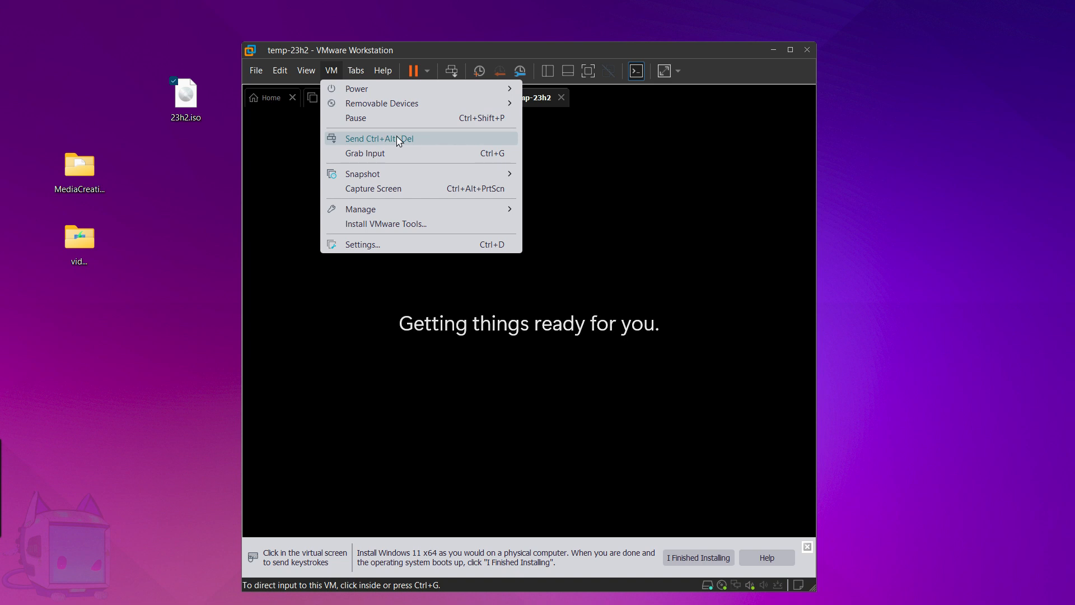
click(421, 140)
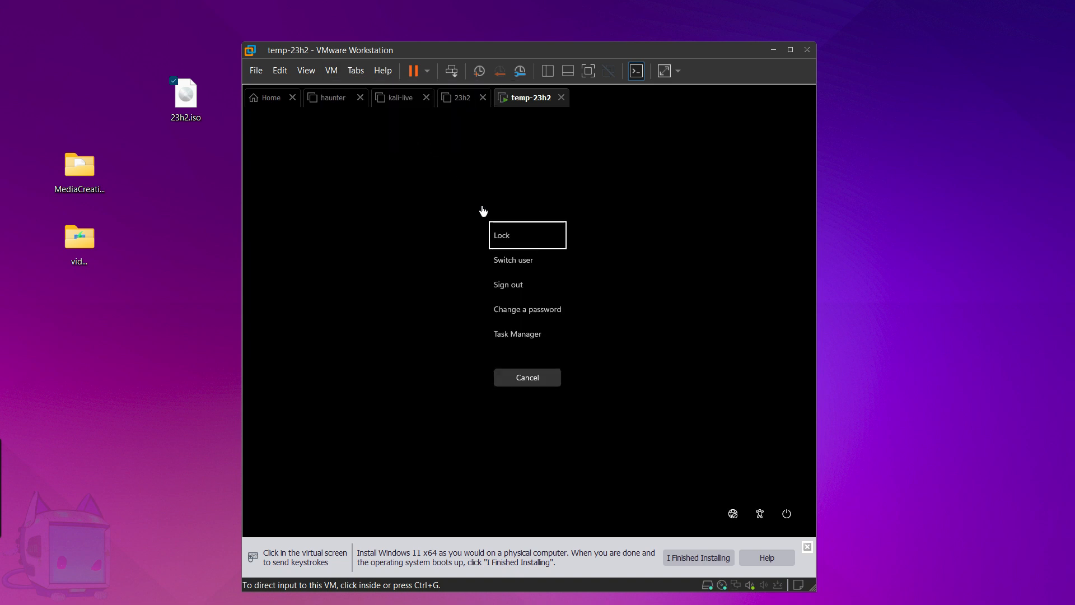
click(516, 288)
click(513, 288)
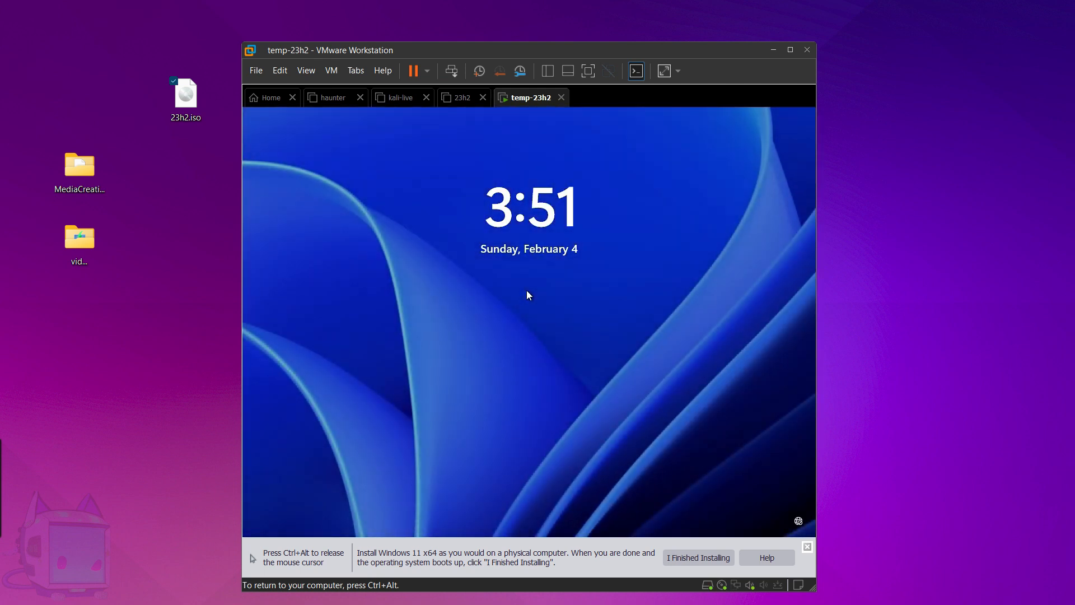
Sign back in to the local account and type 'skip that crap....' in Notepad.
click(527, 290)
click(529, 344)
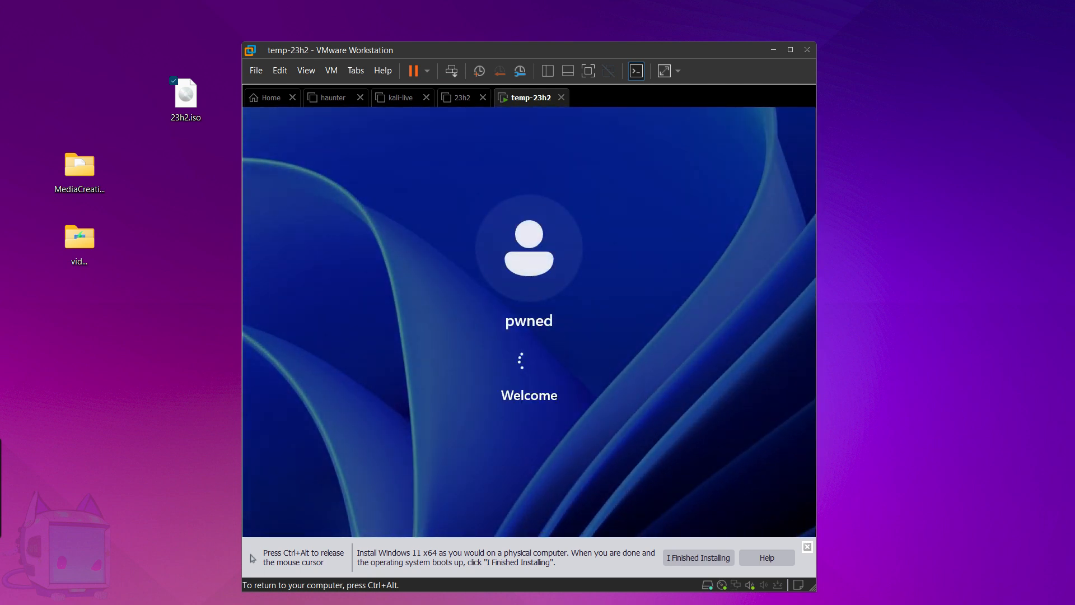
key(ctrl+alt)
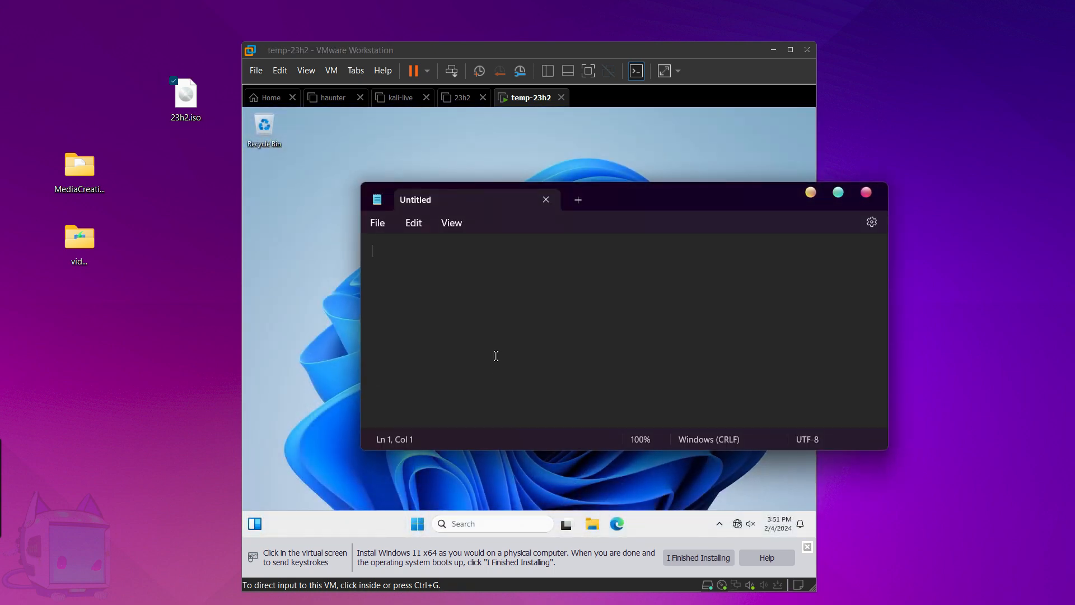
text(skip that cr)
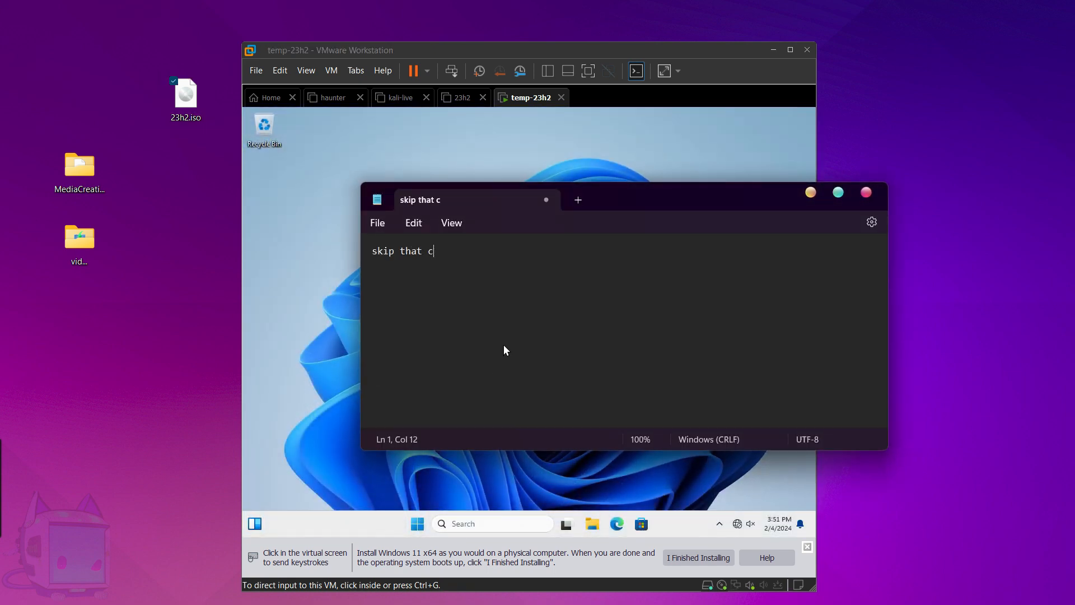
text(ap....)
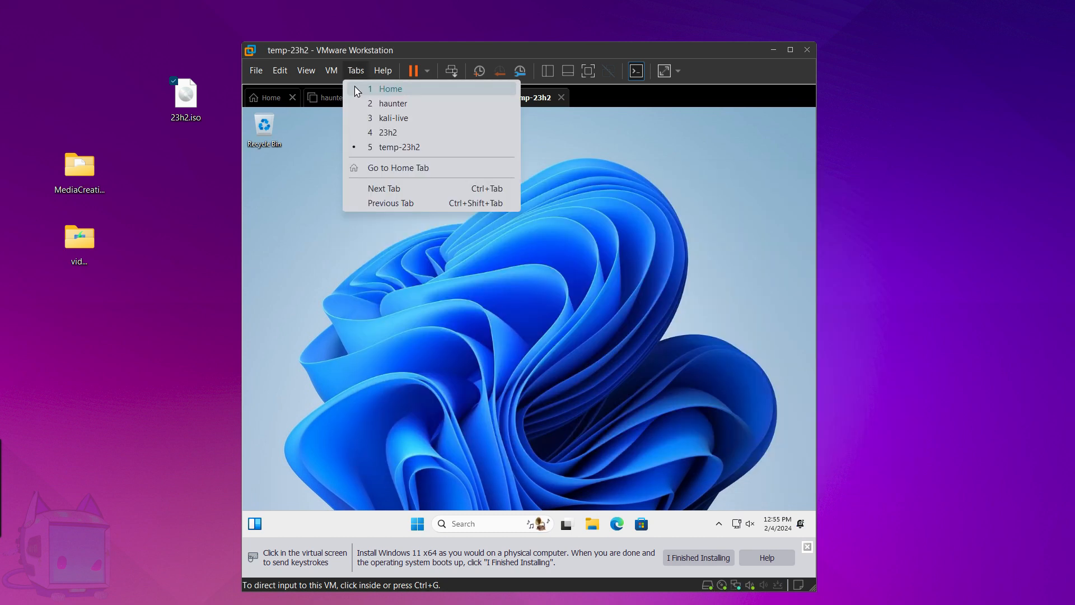
Mount the VMware Tools disc, run setup64 from the guest's File Explorer, and approve UAC.
mouse_move(331, 71)
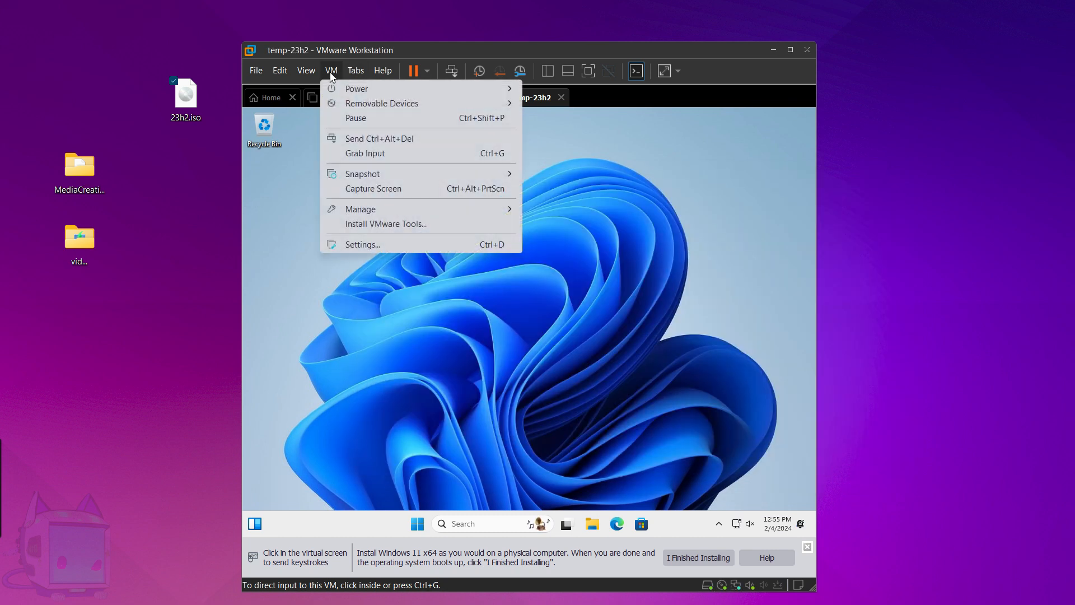
click(372, 227)
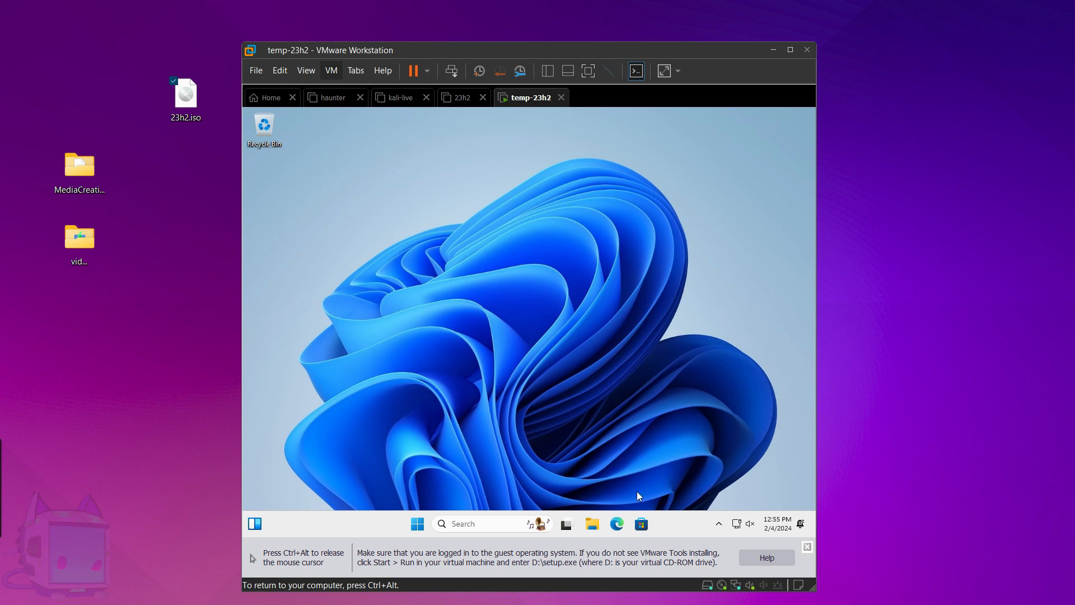
click(601, 524)
scroll(356, 456, down, 1)
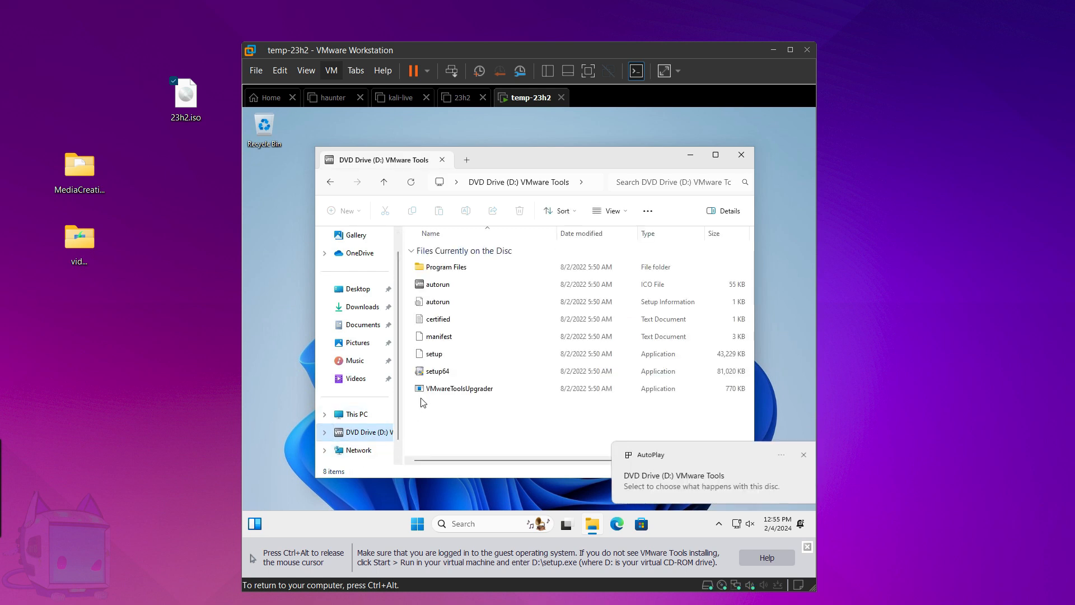
double_click(440, 371)
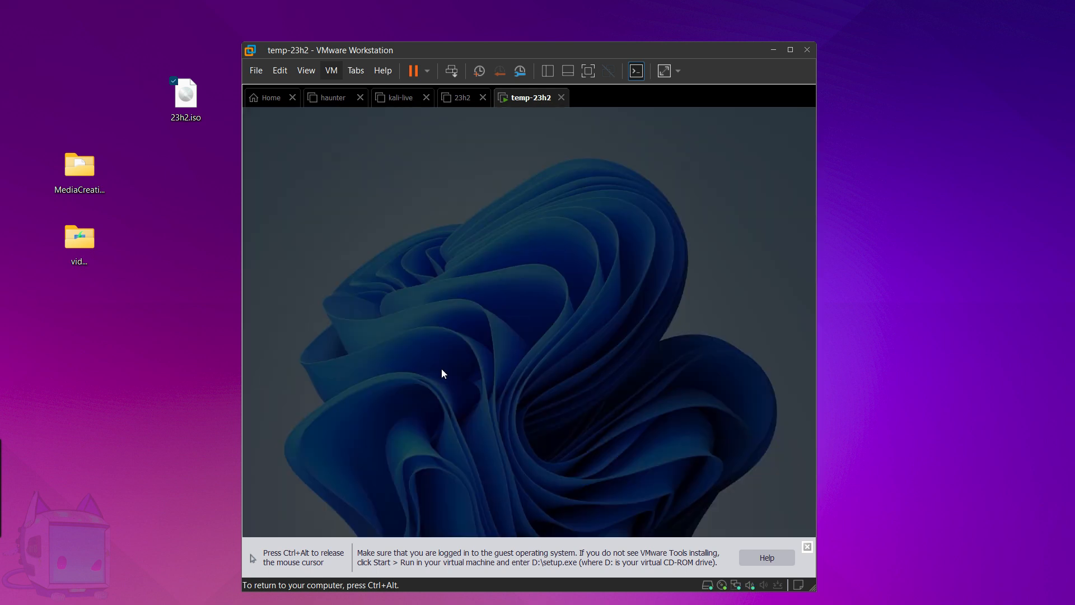
click(459, 408)
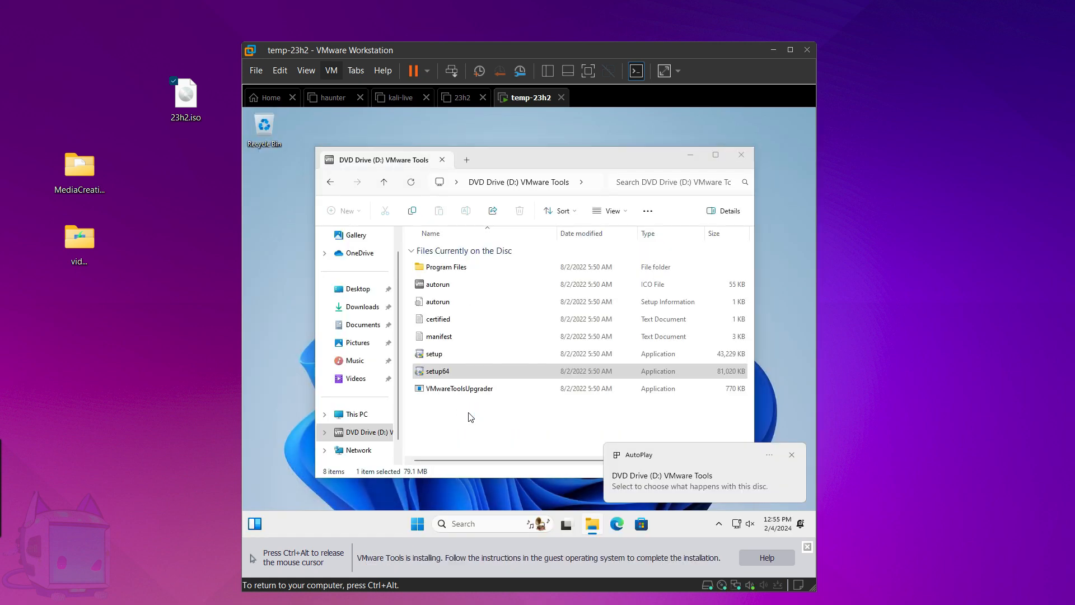
click(740, 159)
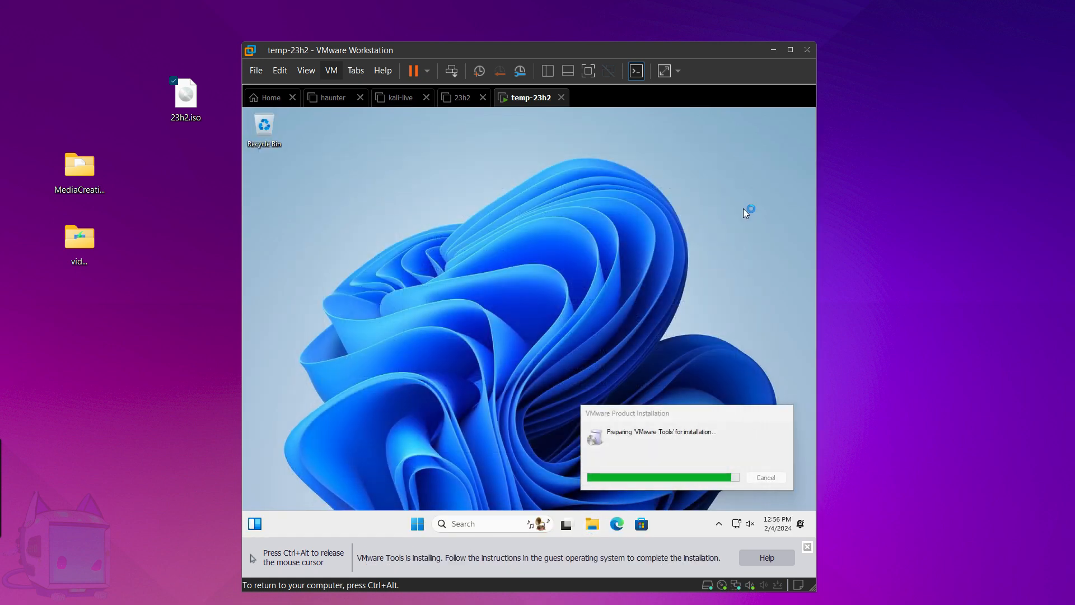
click(807, 547)
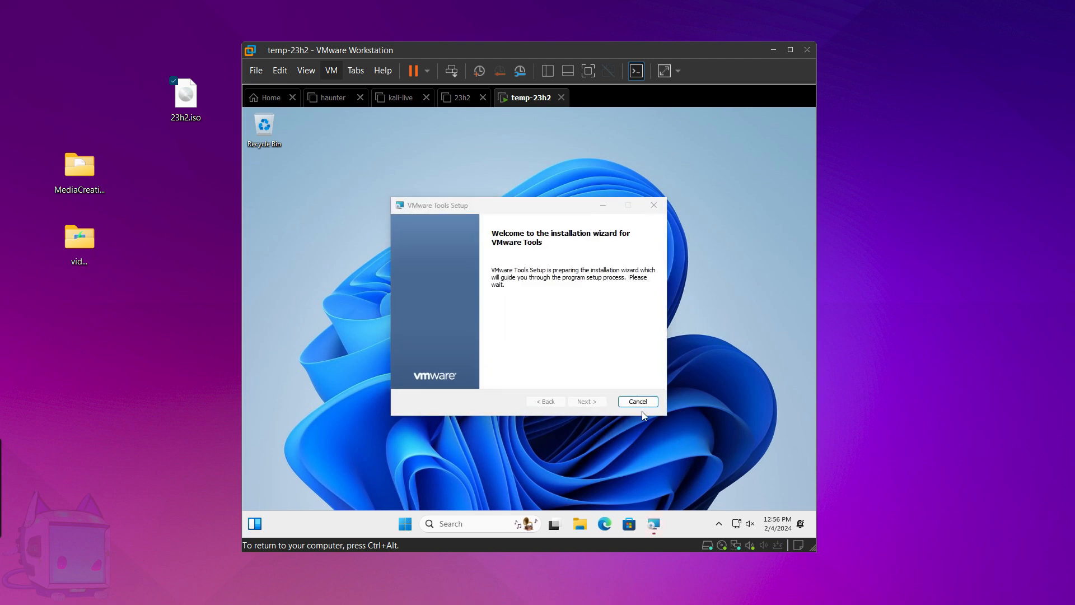
Run VMware Tools Setup in temp-23h2 with the Complete setup type through to Finish.
click(581, 403)
click(424, 315)
click(598, 402)
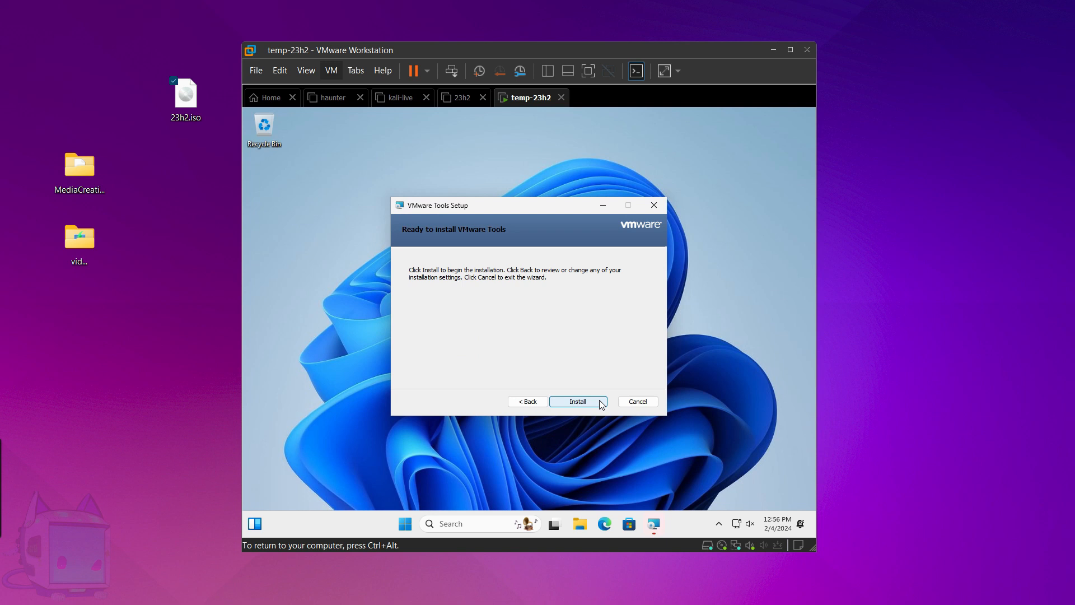
click(600, 403)
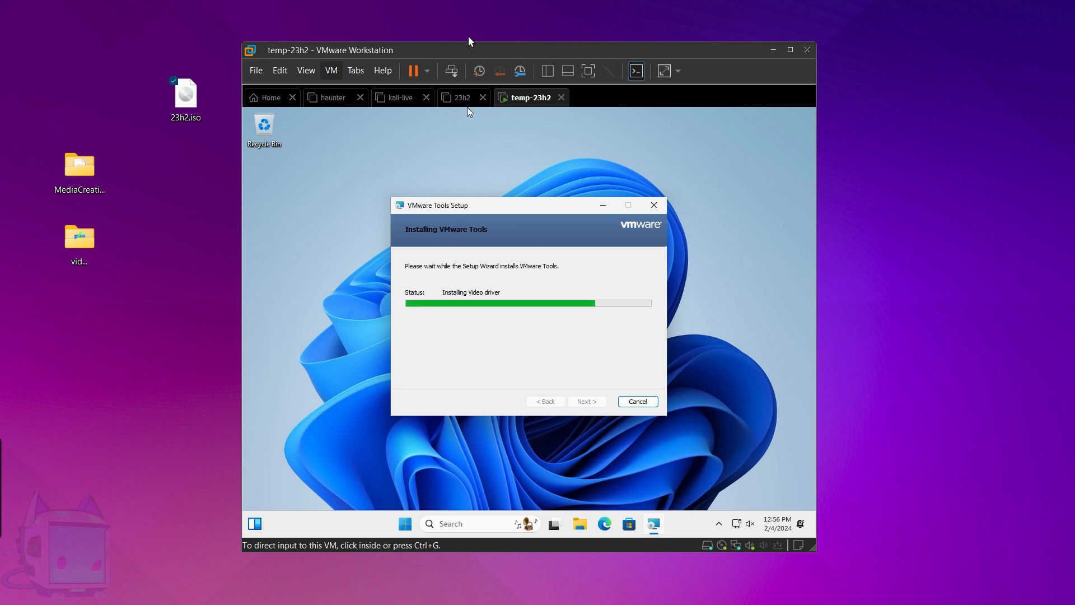
click(597, 401)
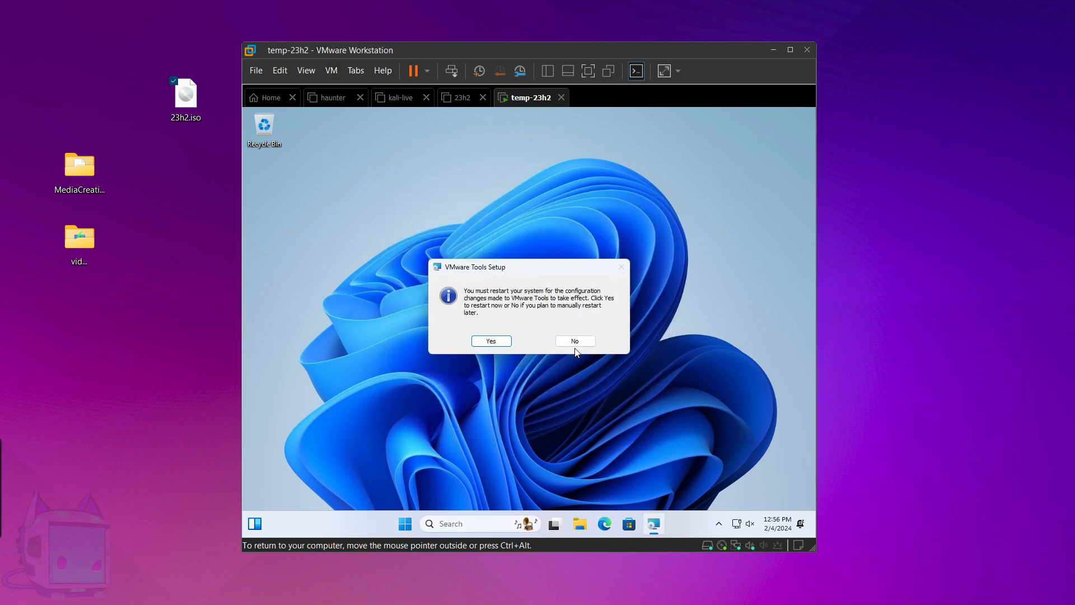